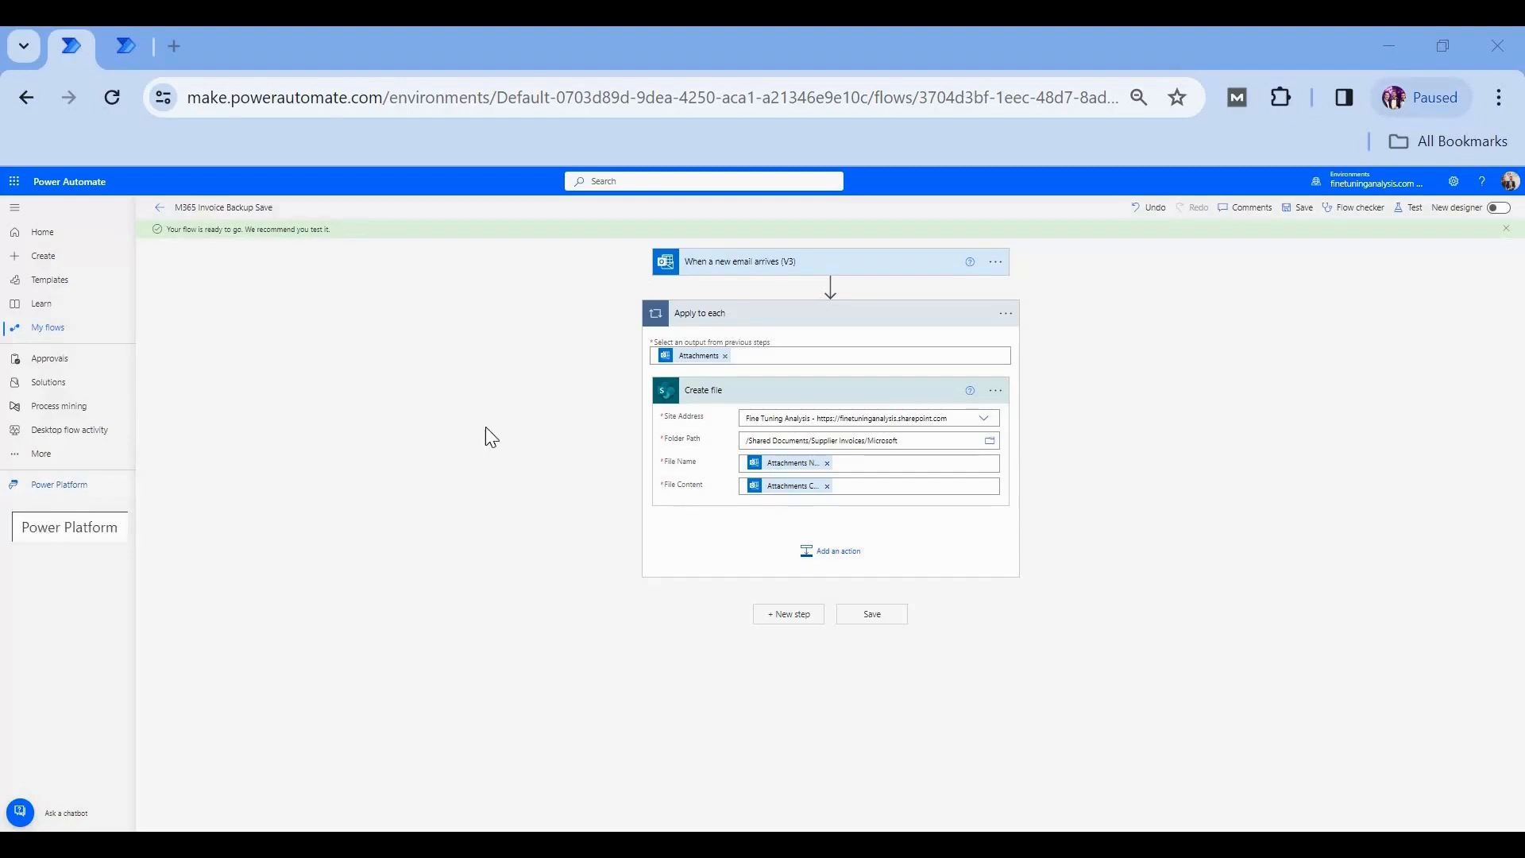
- Review the email trigger of the M365 Invoice Backup Save flow, including its subject filter text
left_click(869, 268)
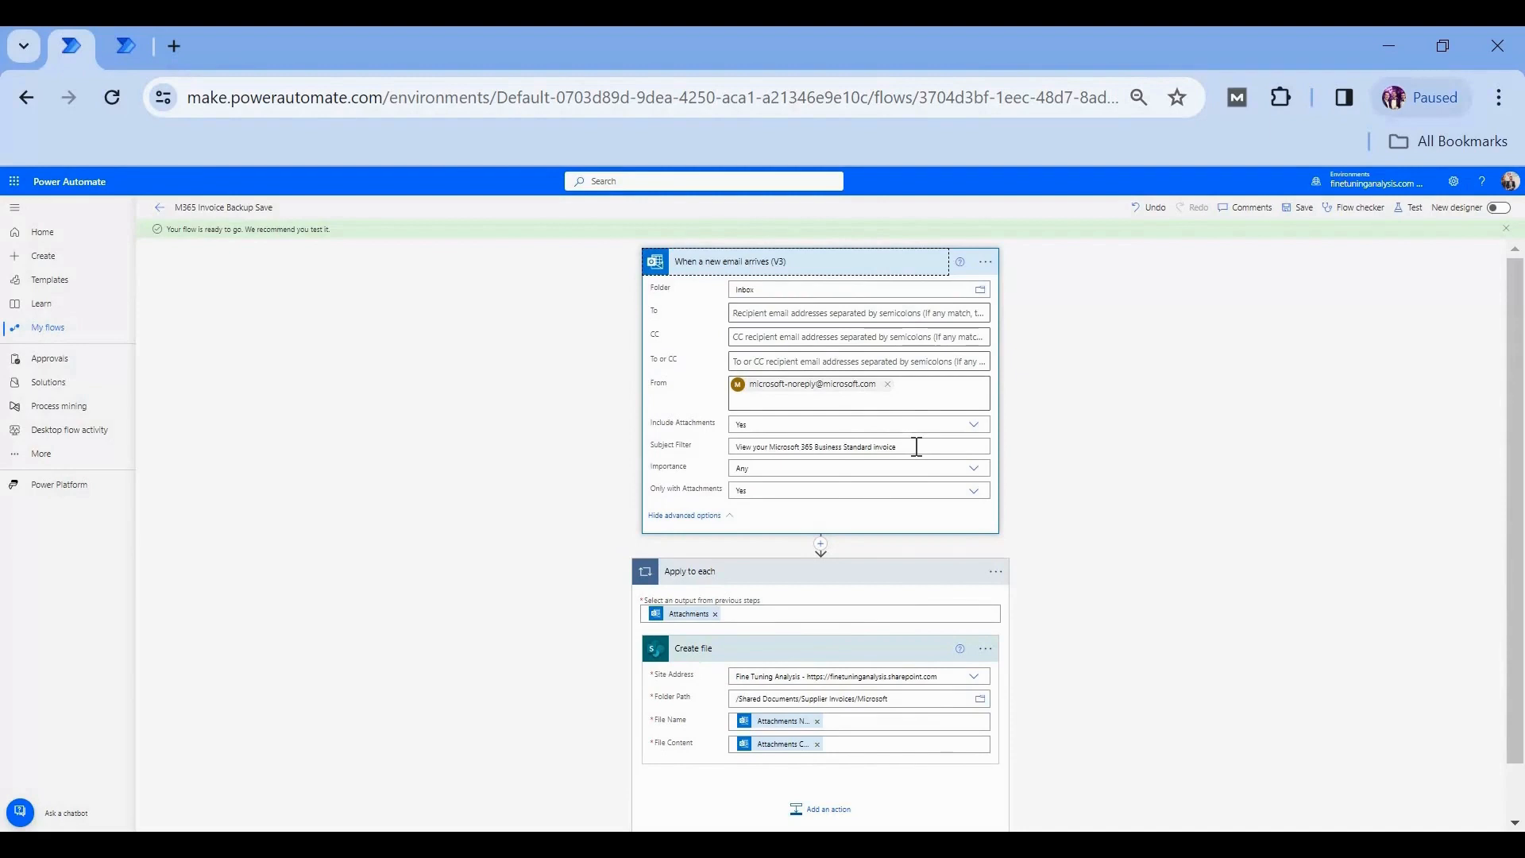
left_click_drag(917, 446, 707, 455)
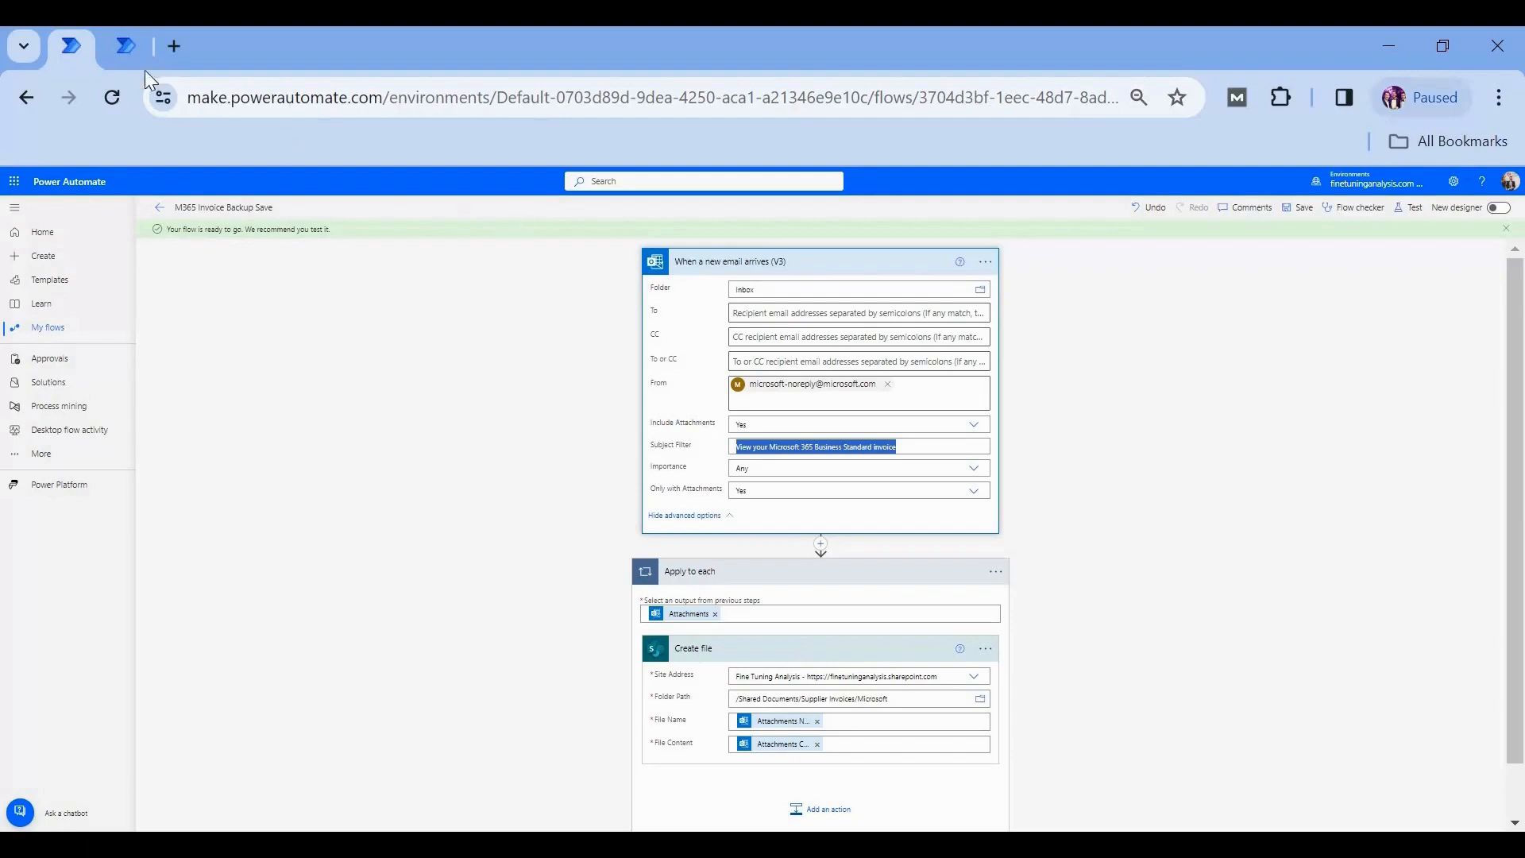
- Switch to the M365 Invoice Upload to Xero flow and expand its file-created trigger to review the site and folder
mouse_move(127, 51)
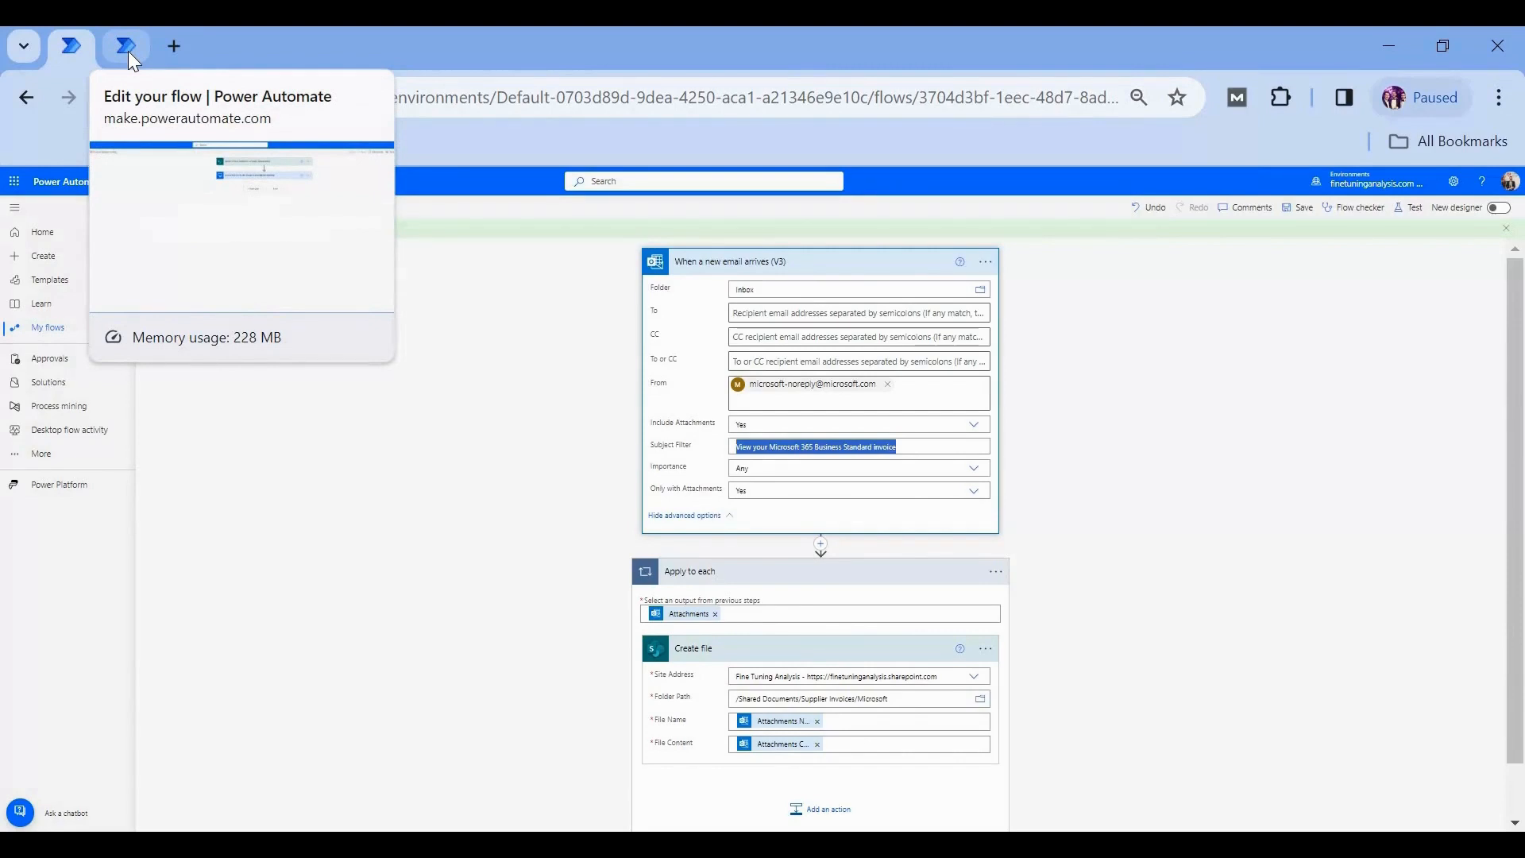
left_click(127, 51)
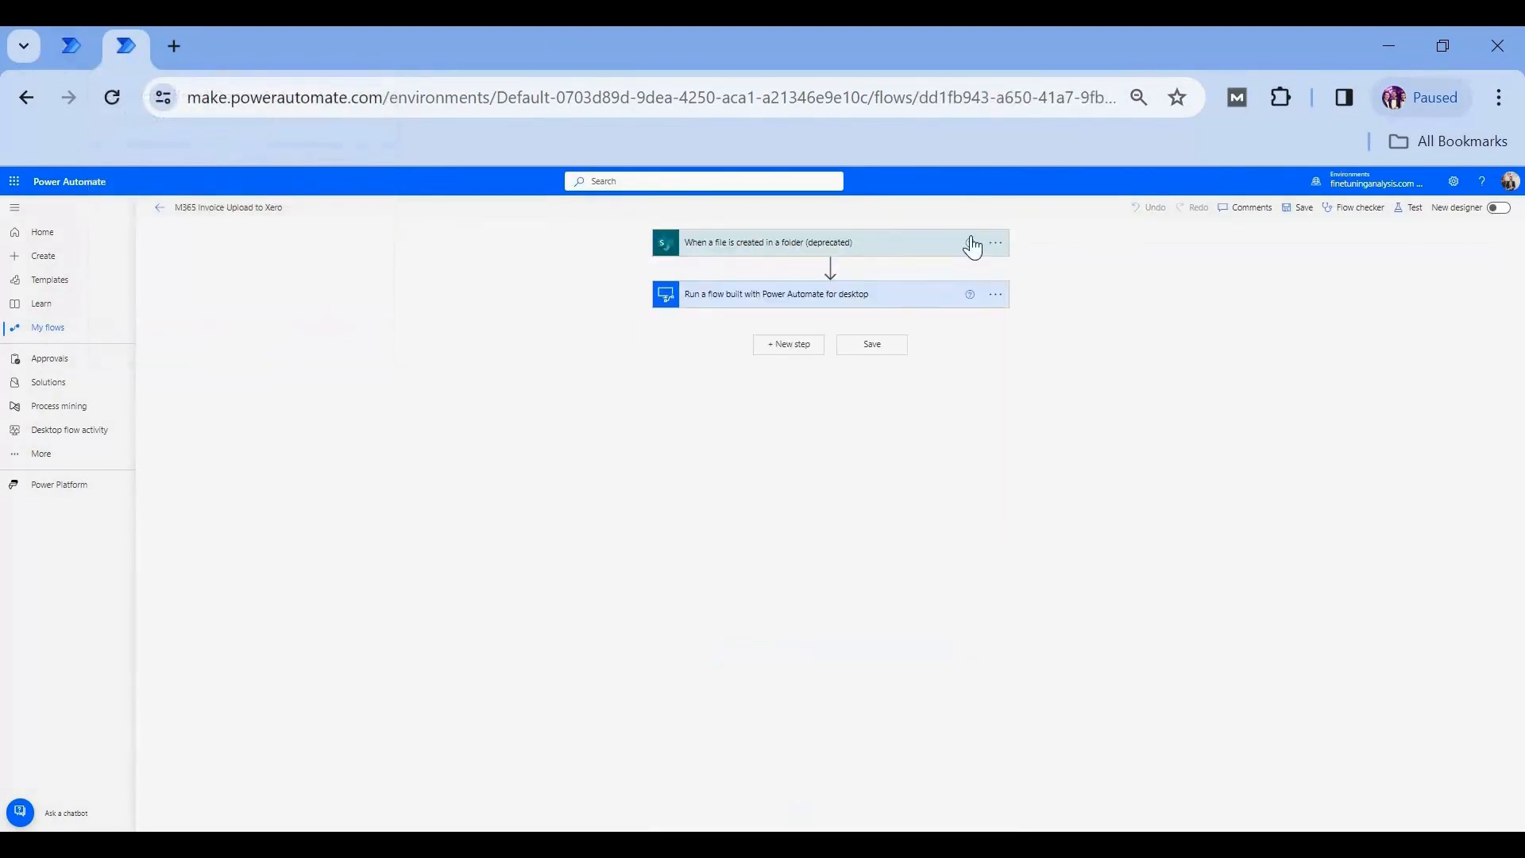
left_click(783, 255)
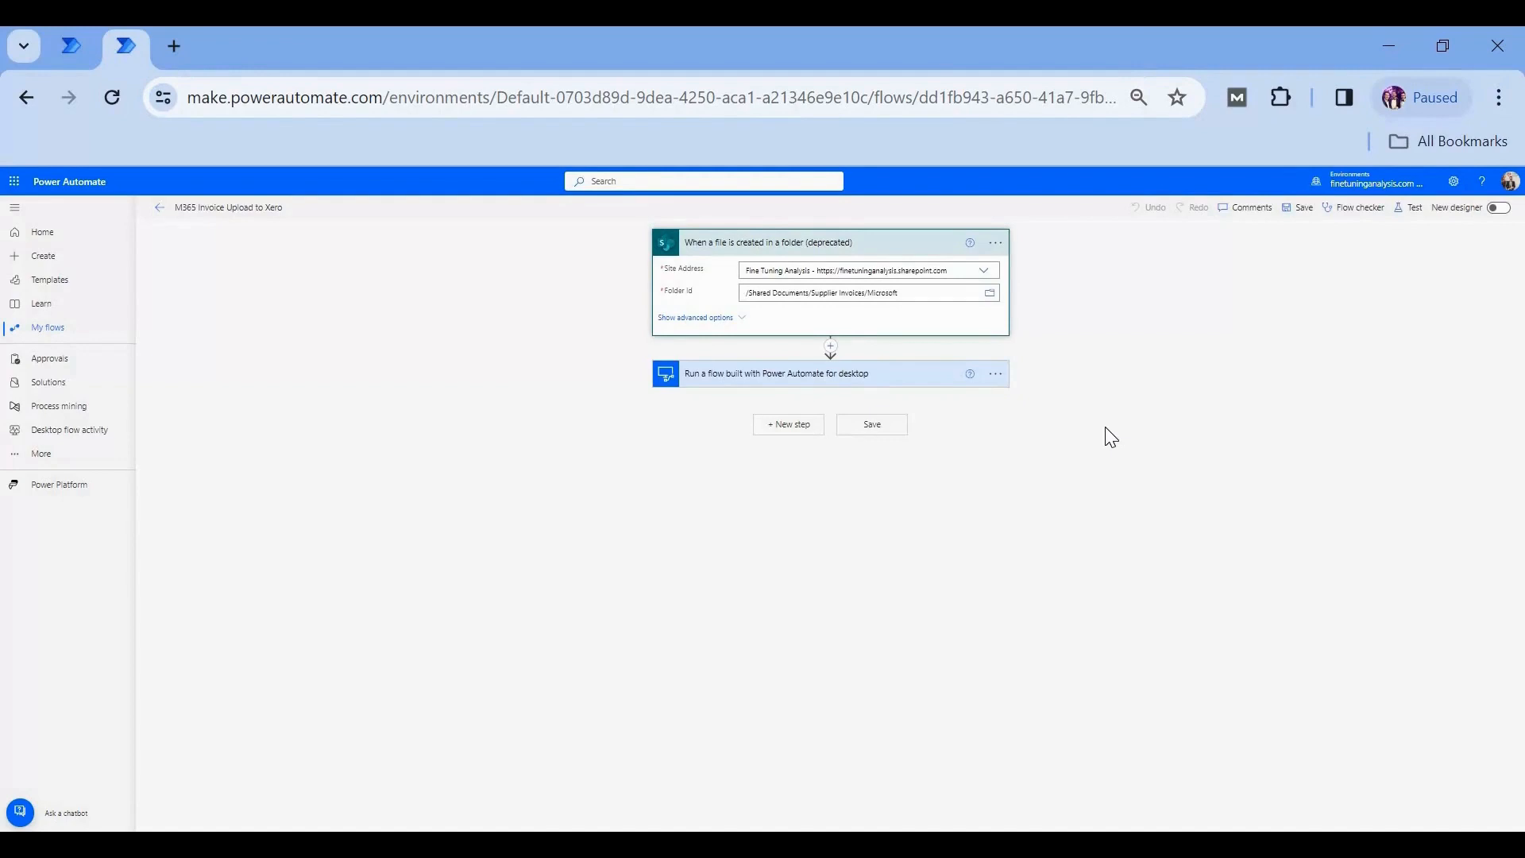
- Insert a Delay action of 2 days between the file-created trigger and the desktop flow action
left_click(831, 347)
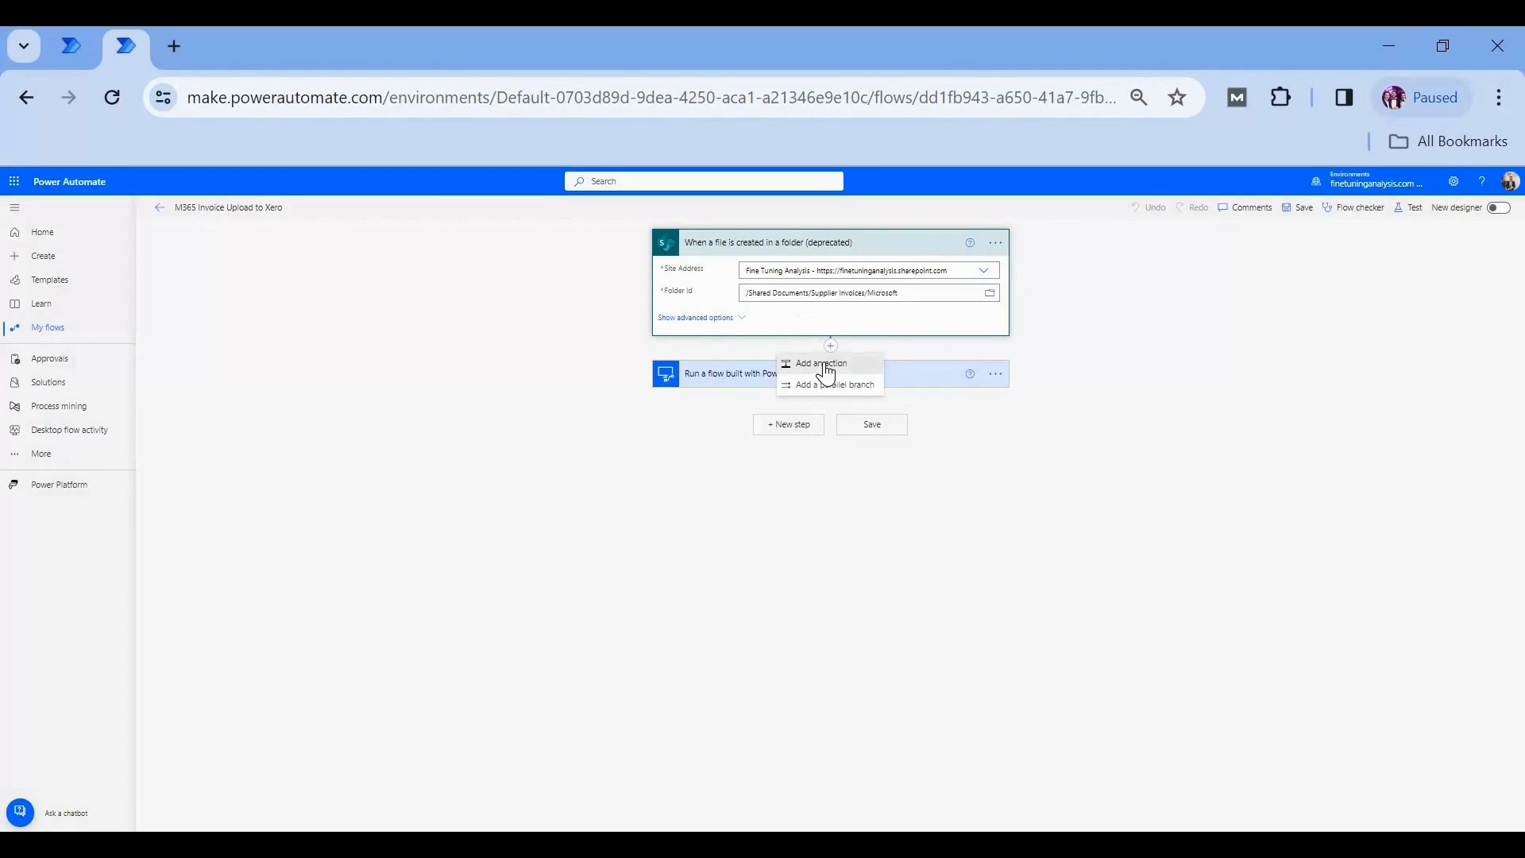
left_click(827, 365)
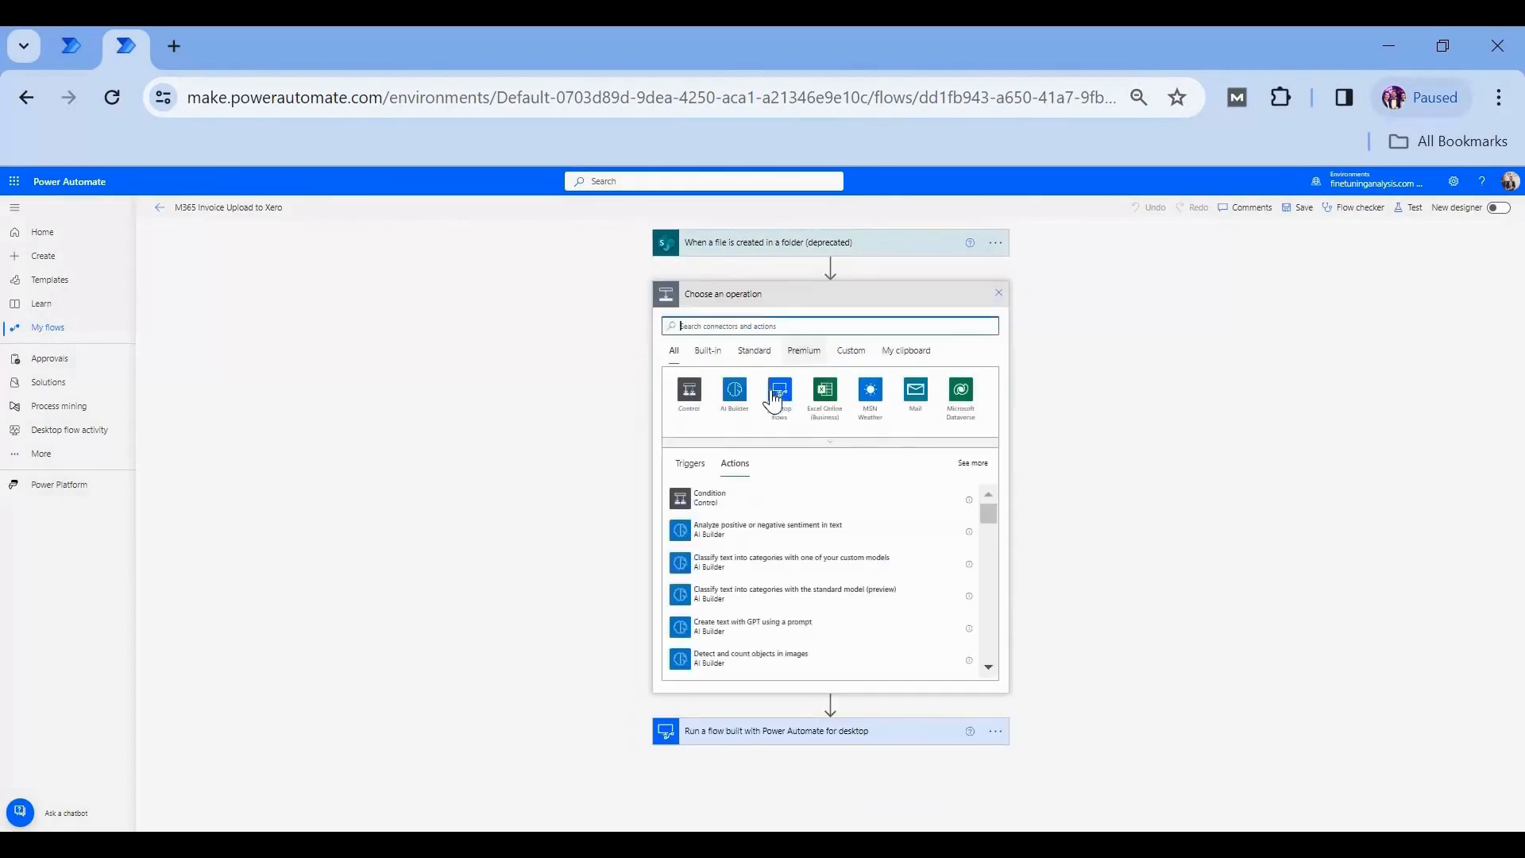
type("delay")
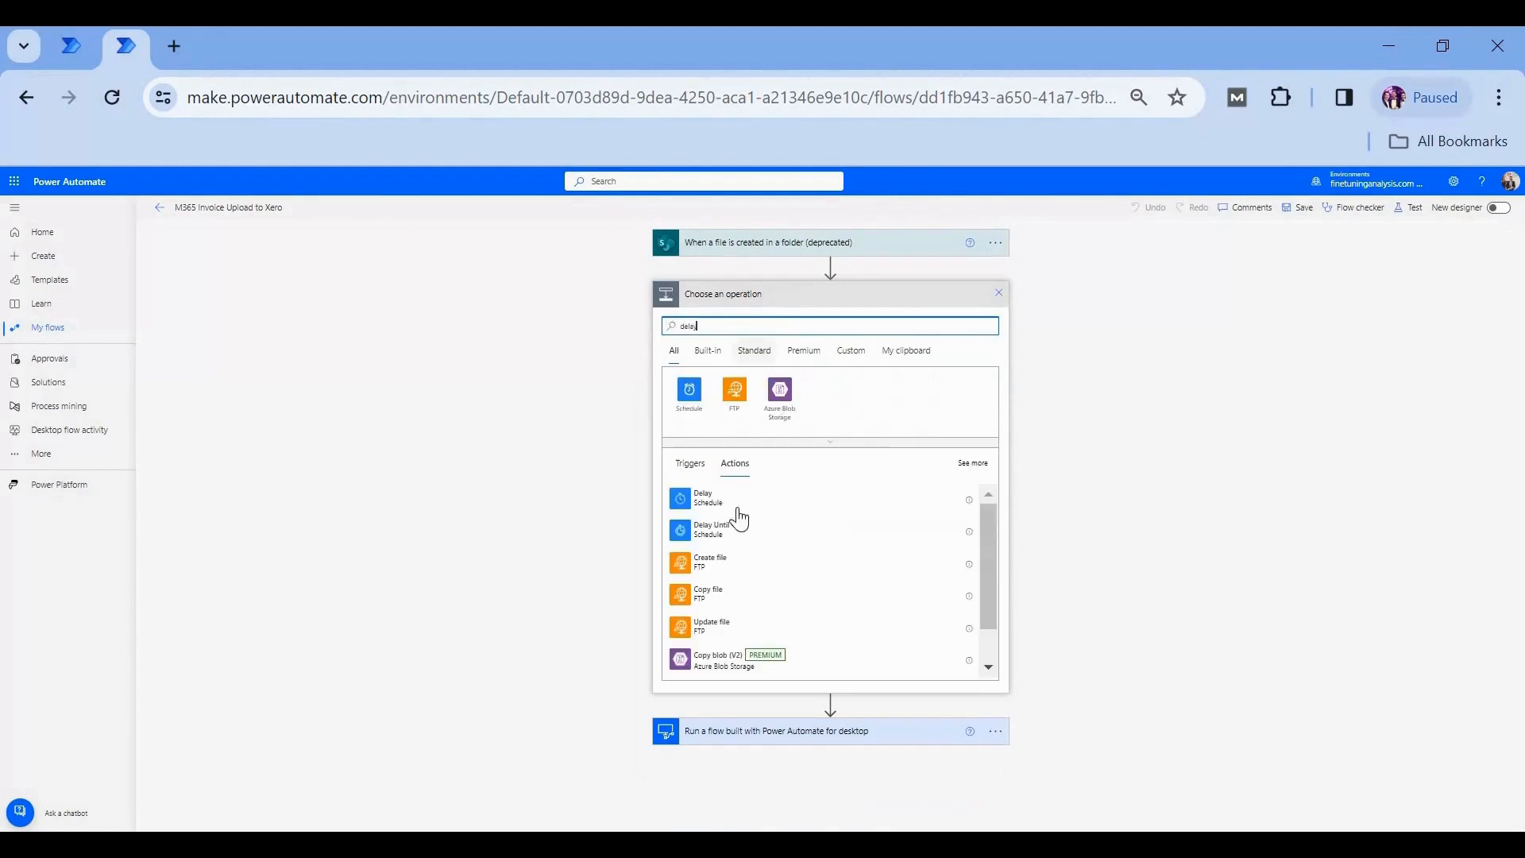
left_click(738, 507)
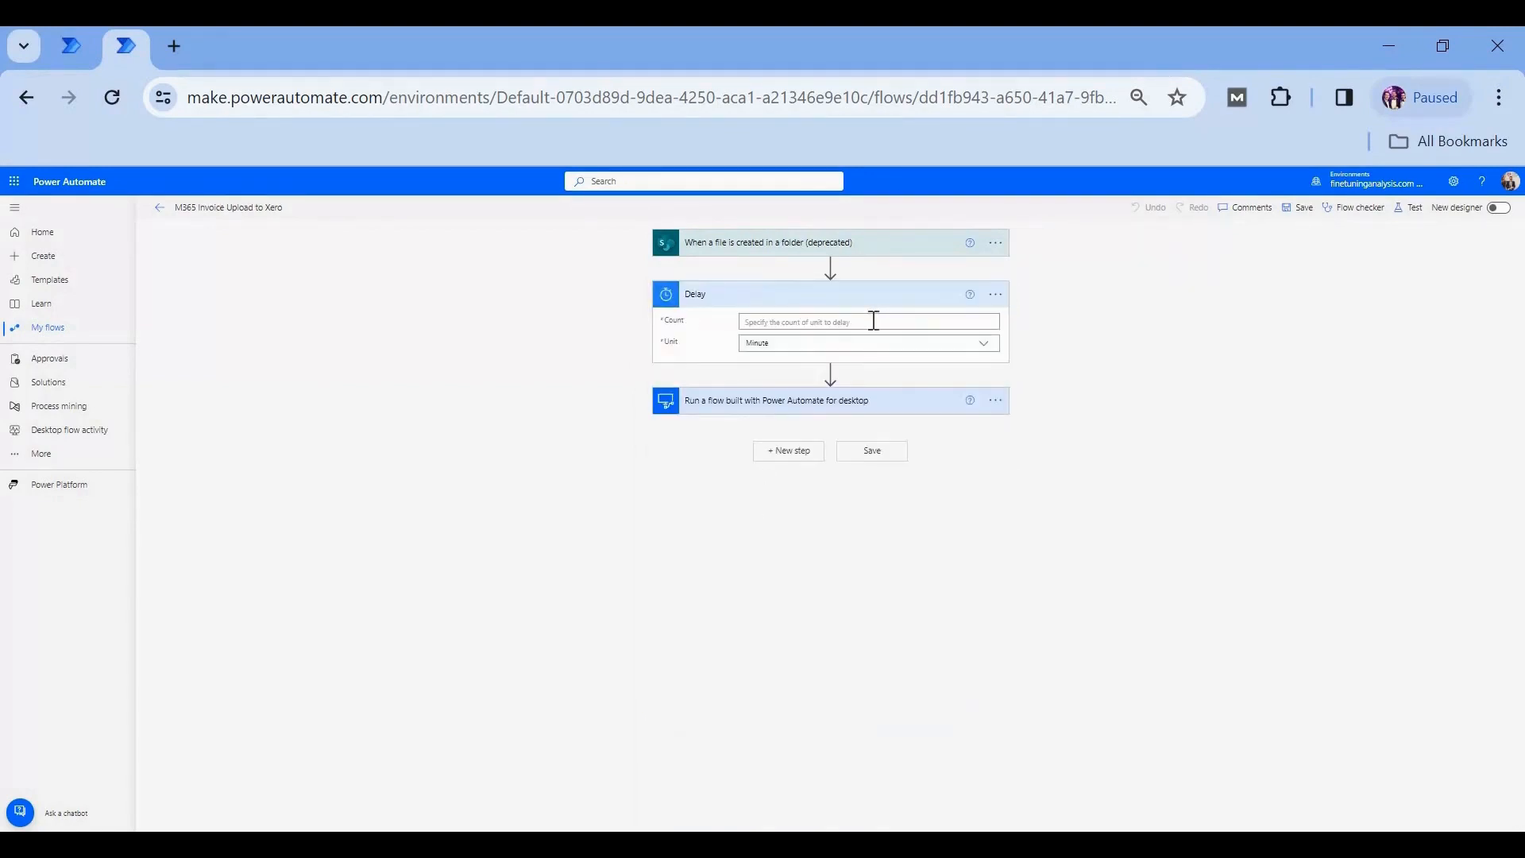
left_click(874, 320)
type("2")
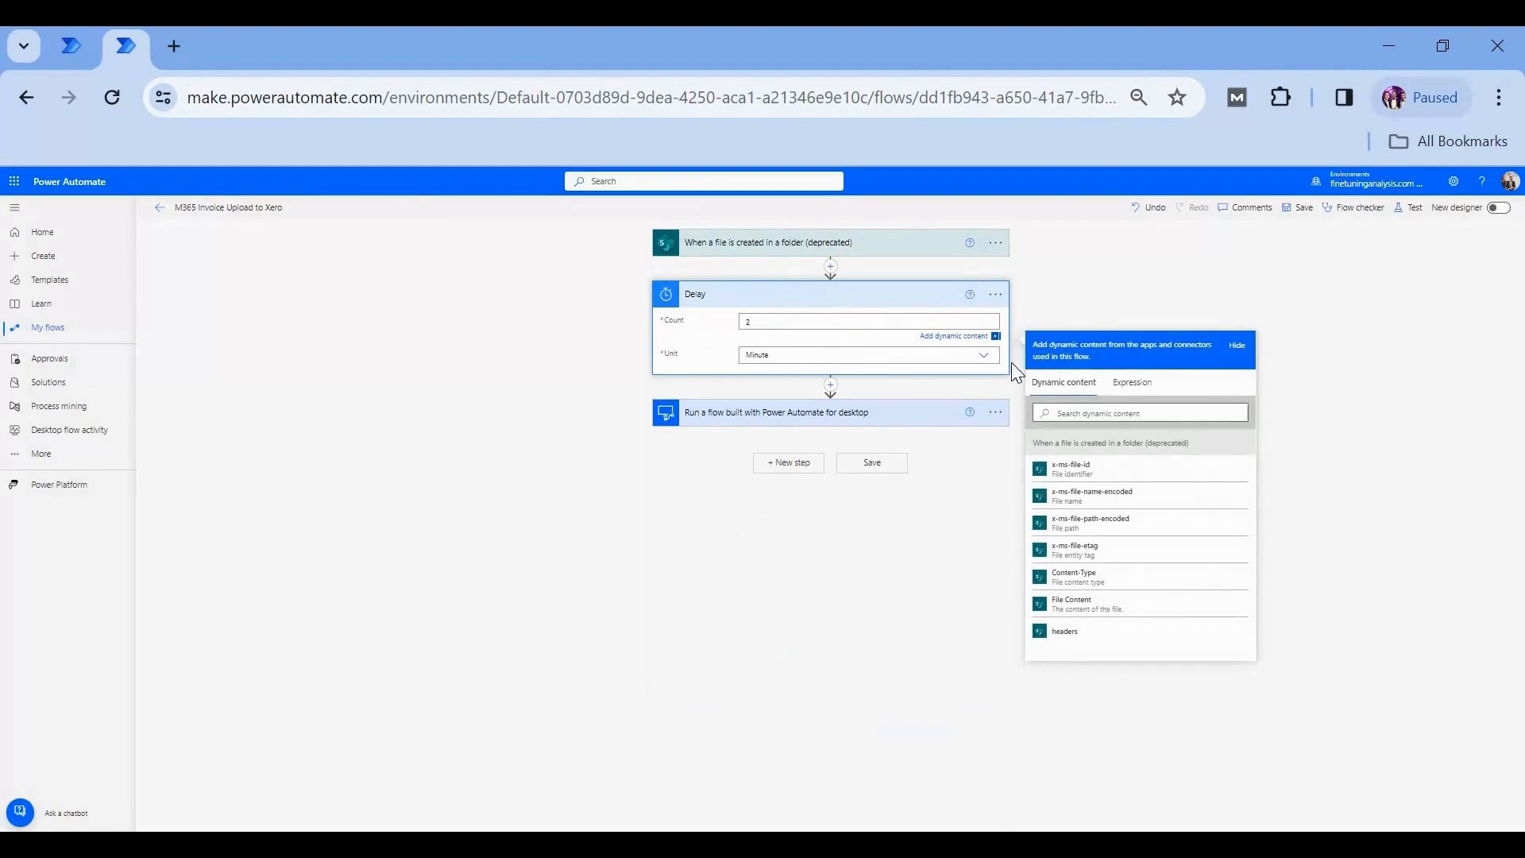
left_click(989, 357)
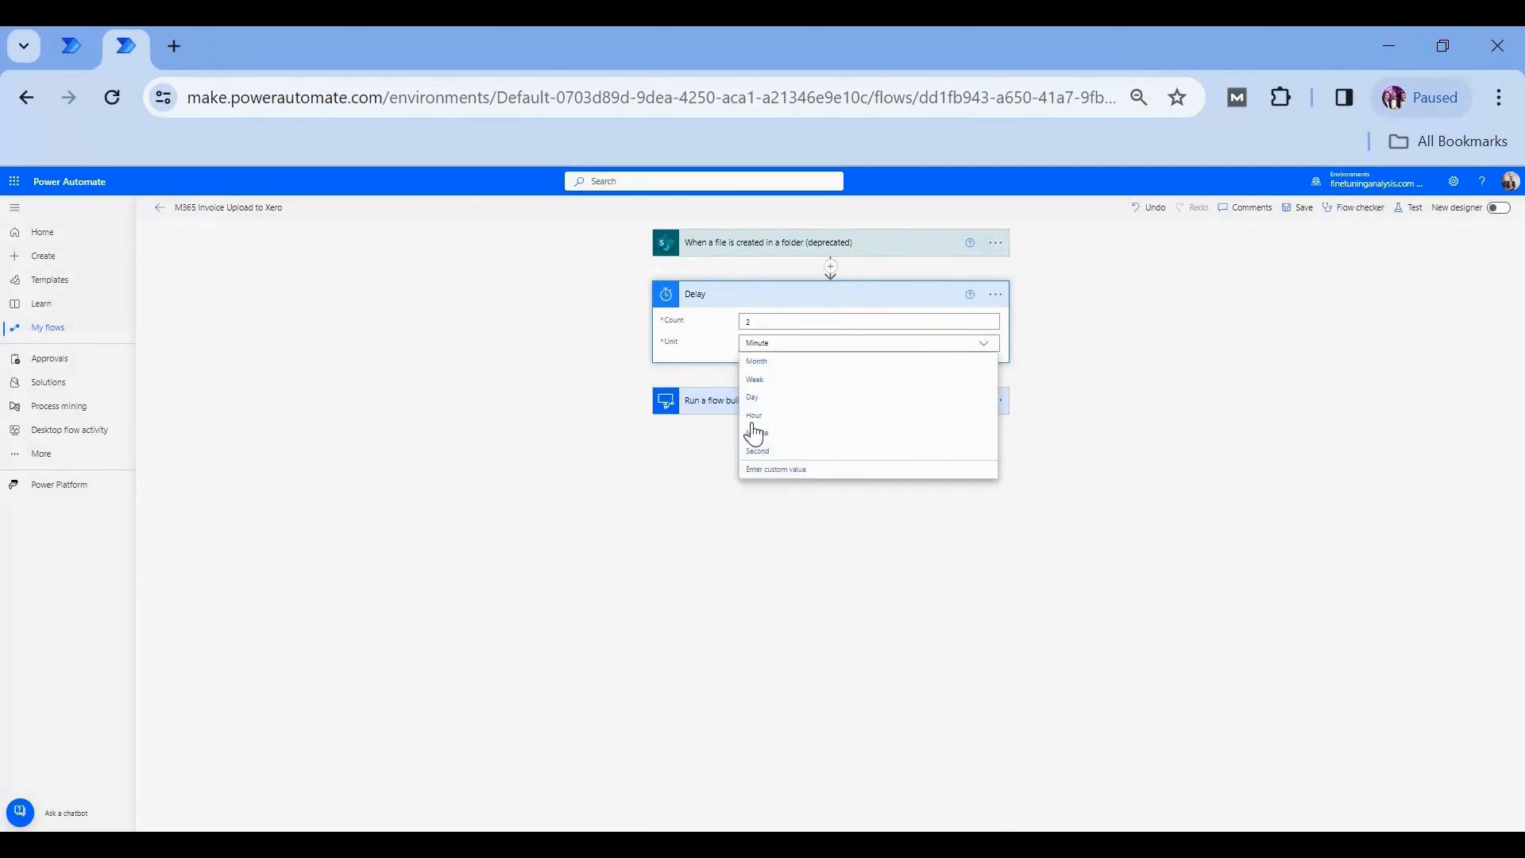
left_click(761, 399)
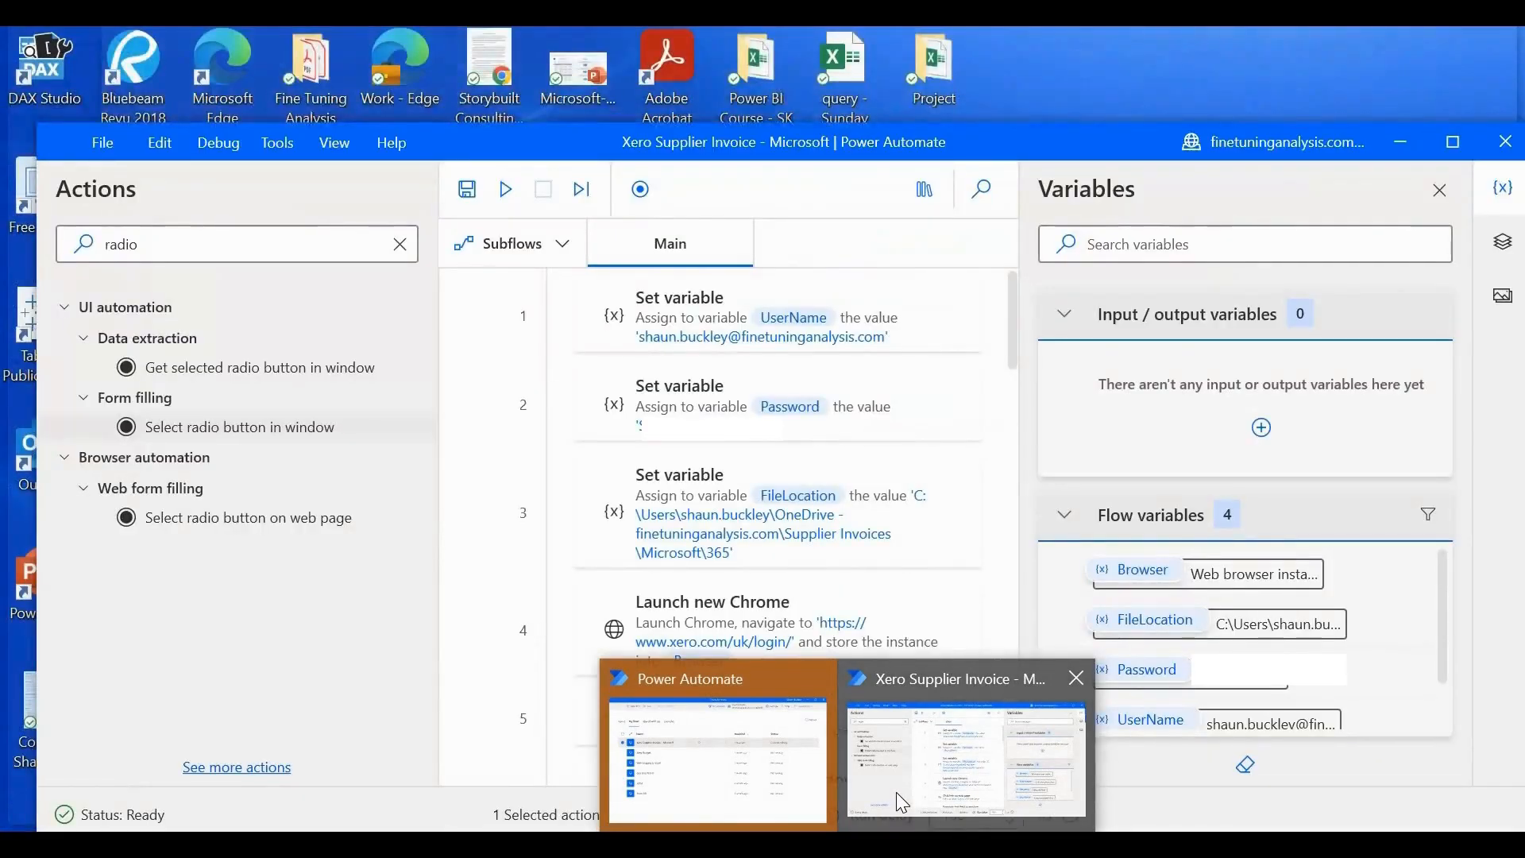
- Switch to the Xero Supplier Invoice flow in Power Automate for desktop and maximise its window
left_click(896, 792)
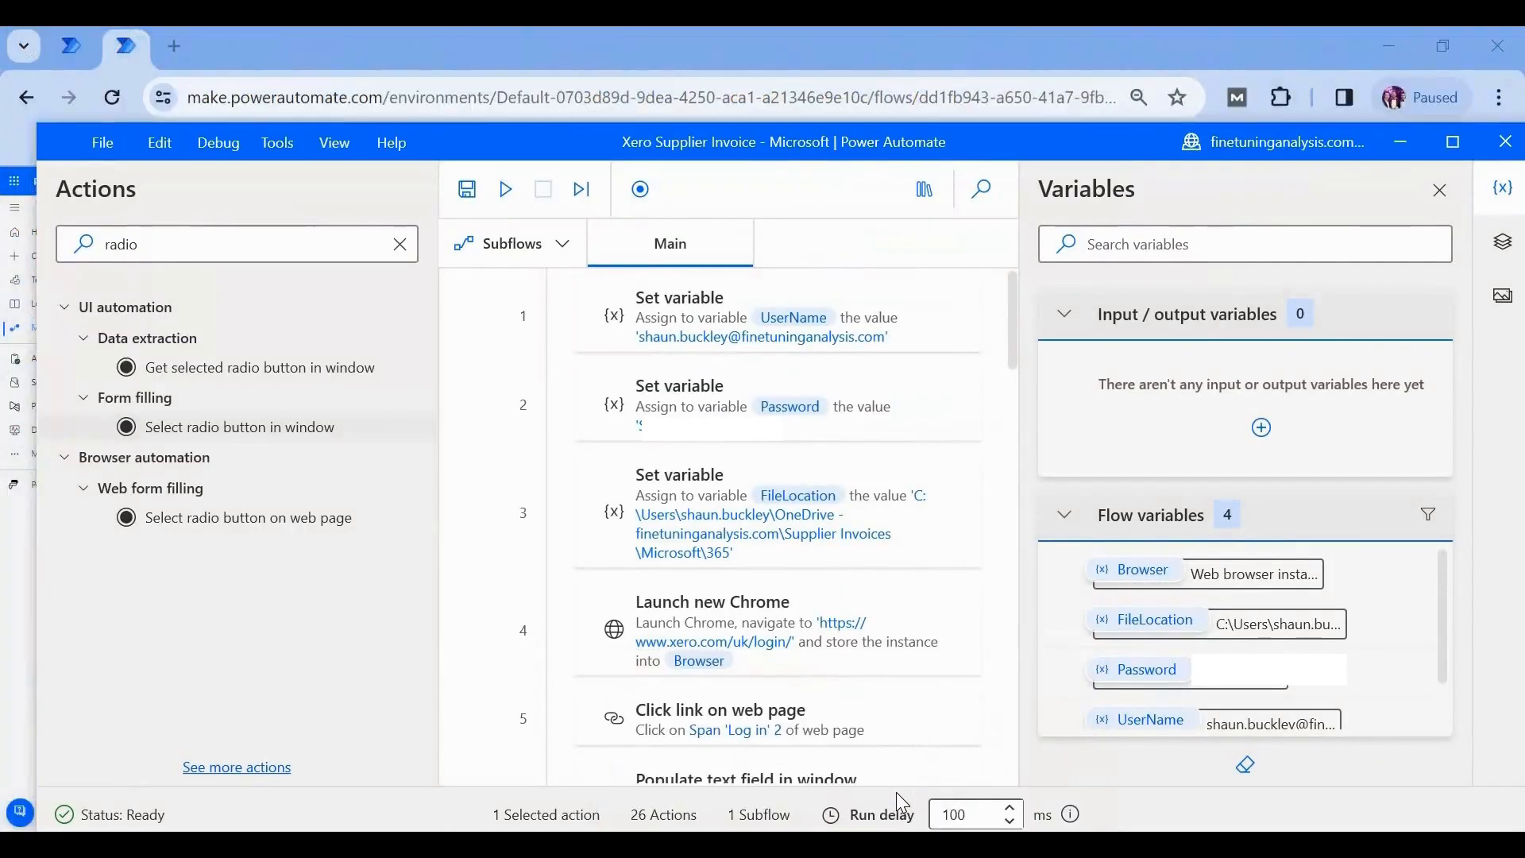
left_click(1458, 146)
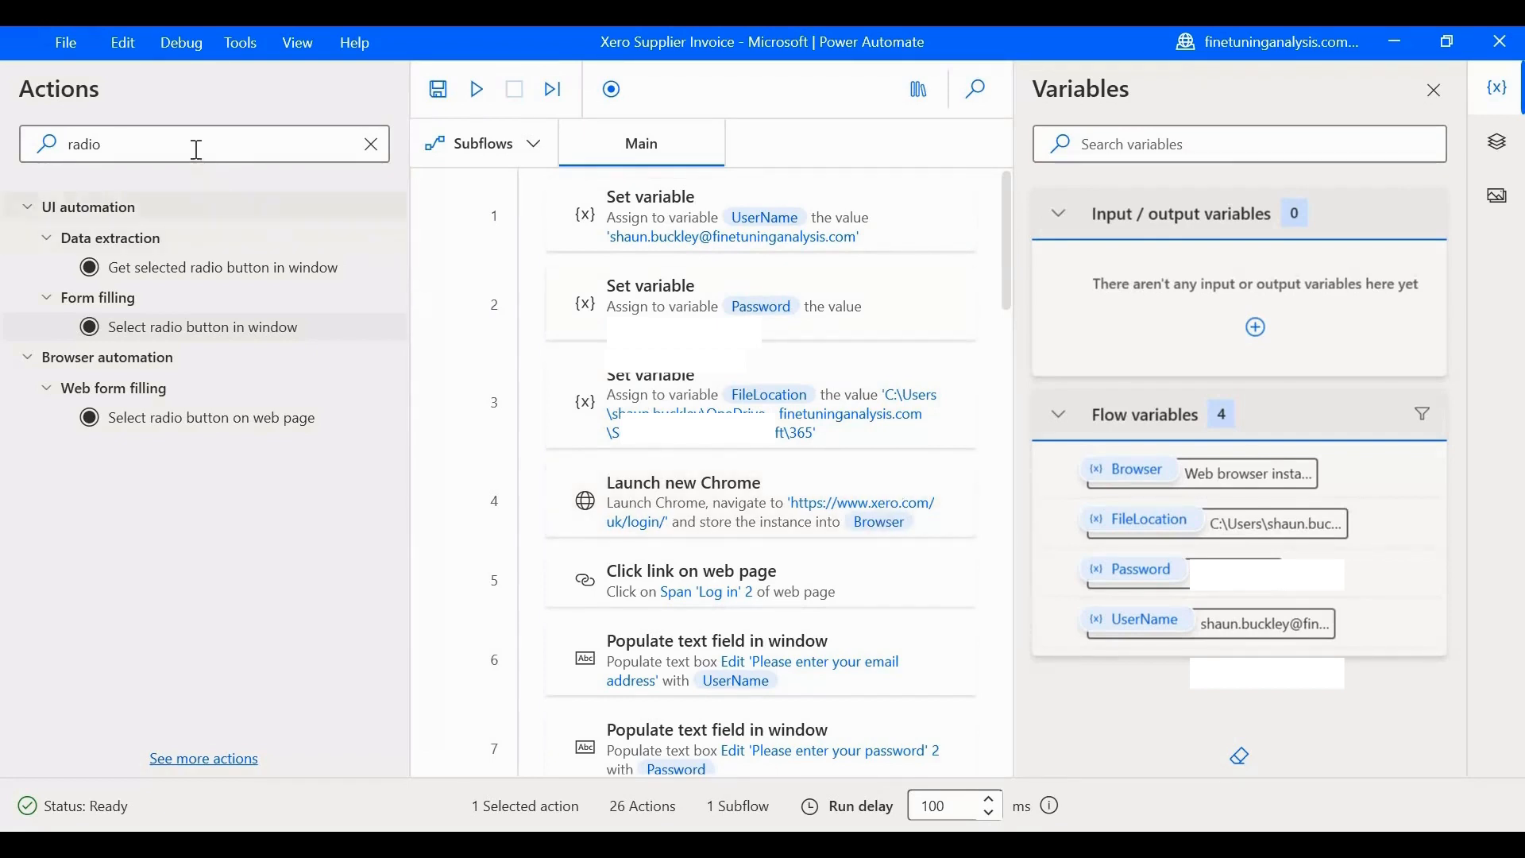
key("ctrl+a")
key("BackSpace")
type("launch")
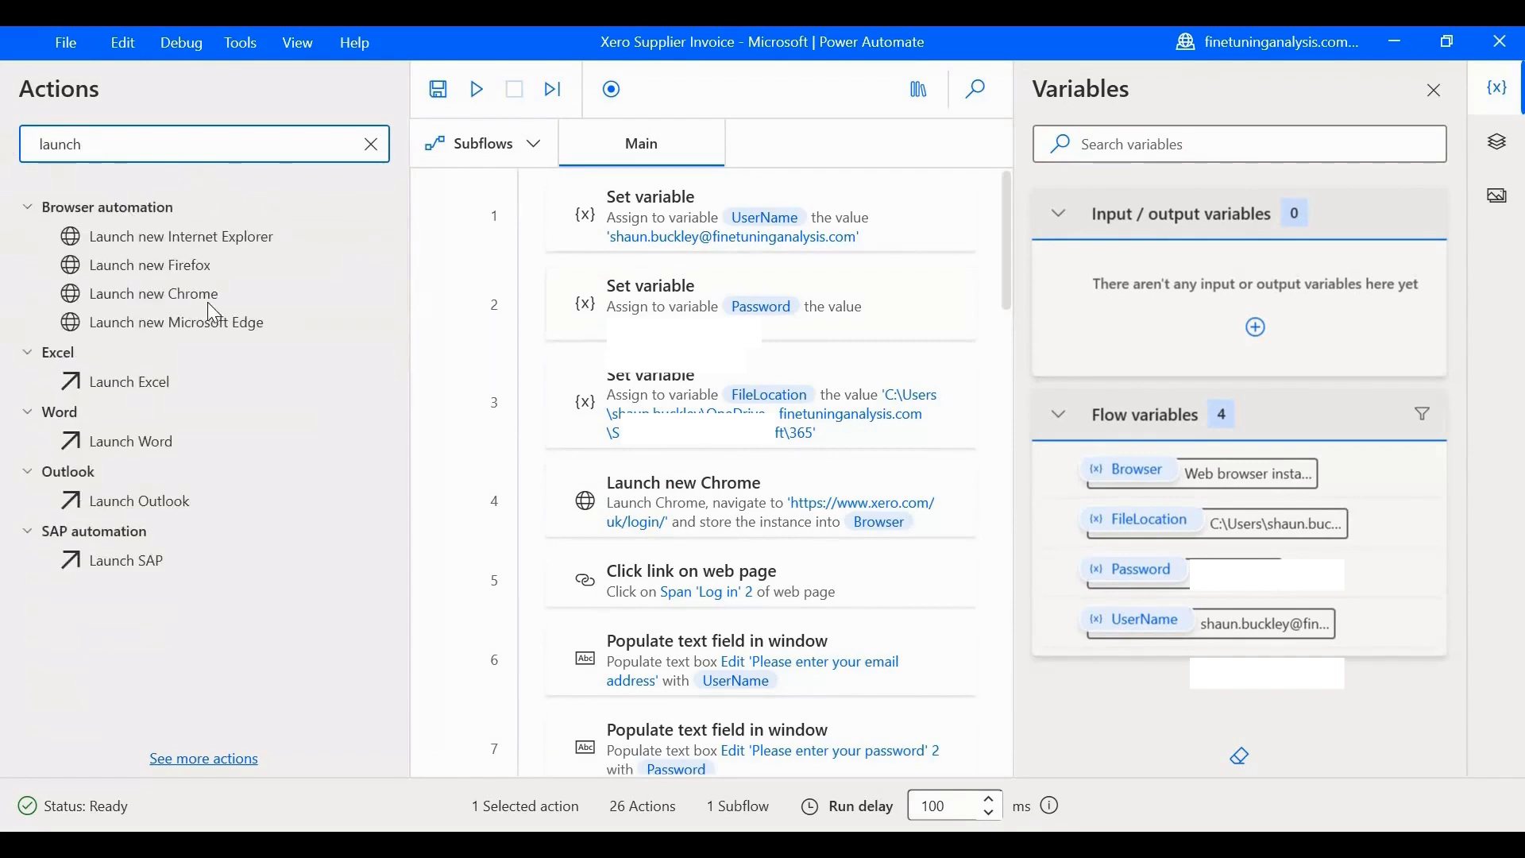
left_click_drag(208, 301, 688, 257)
left_click(644, 399)
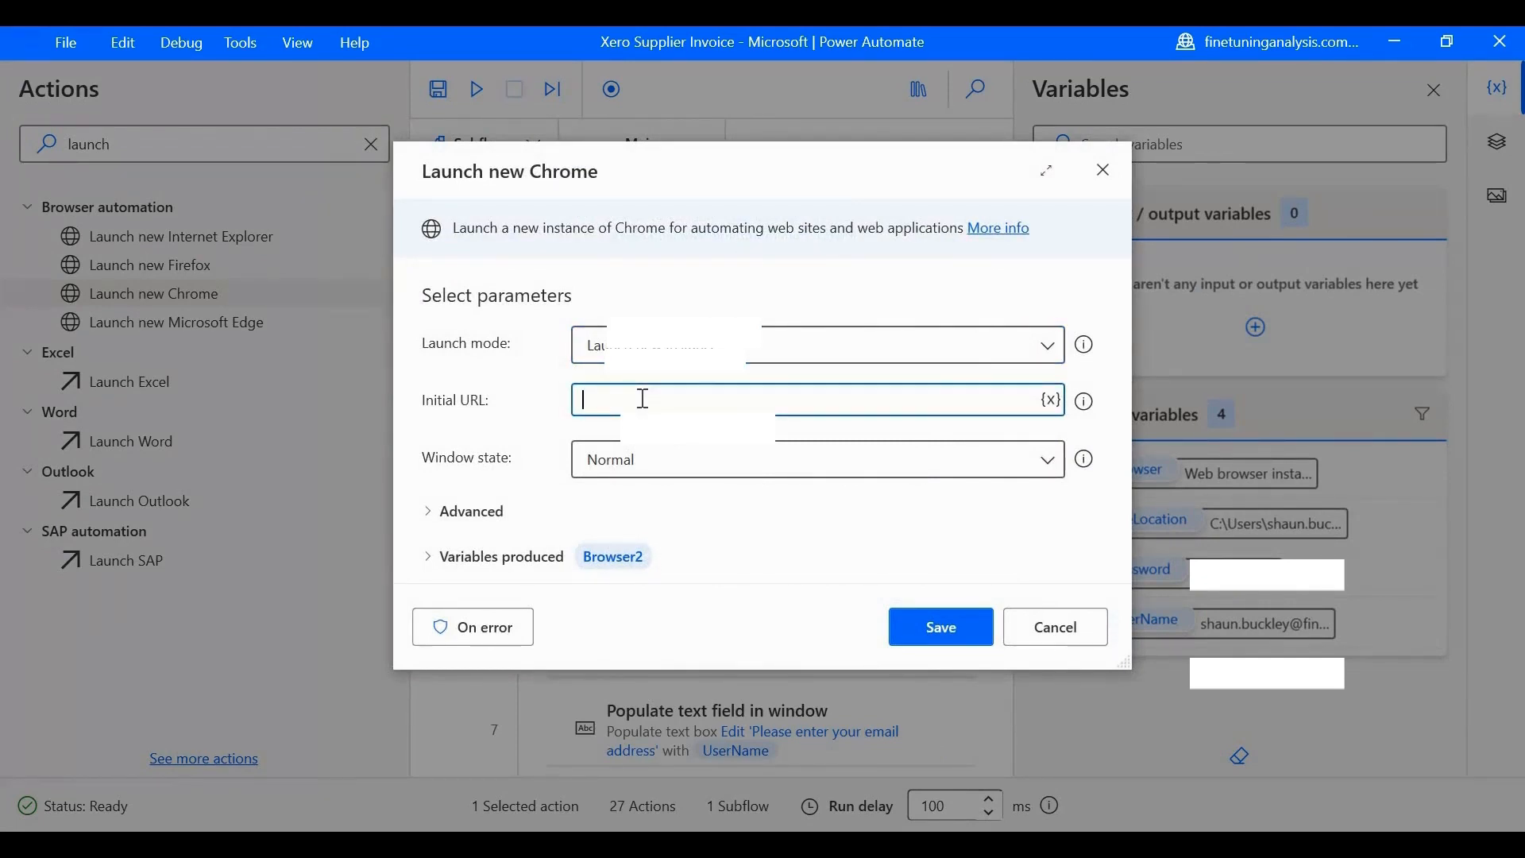
left_click(1050, 636)
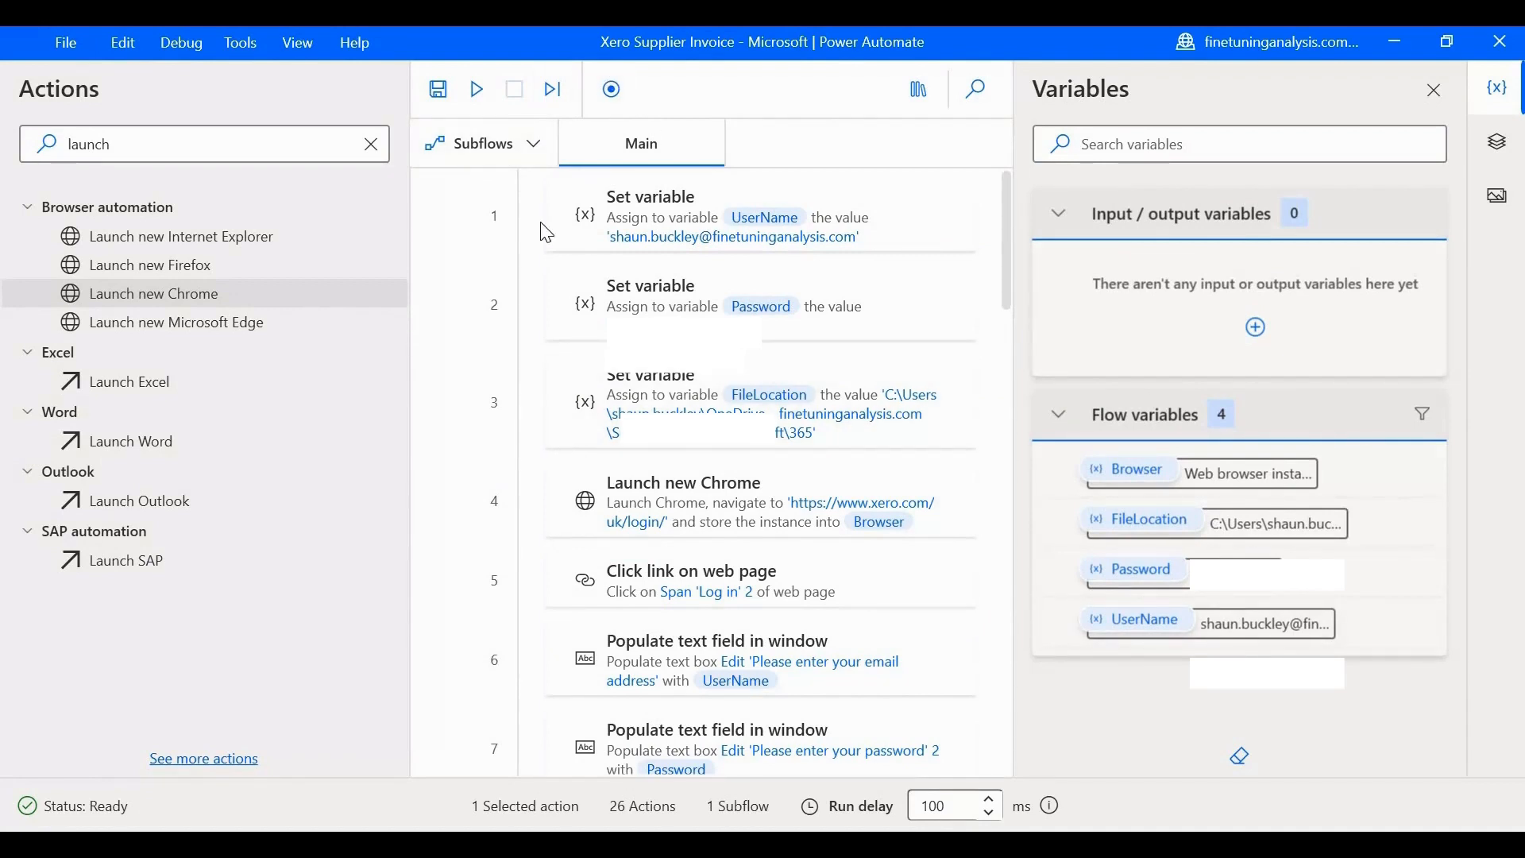
- Run the desktop flow and log in to Xero with the account e-mail and password
left_click(479, 93)
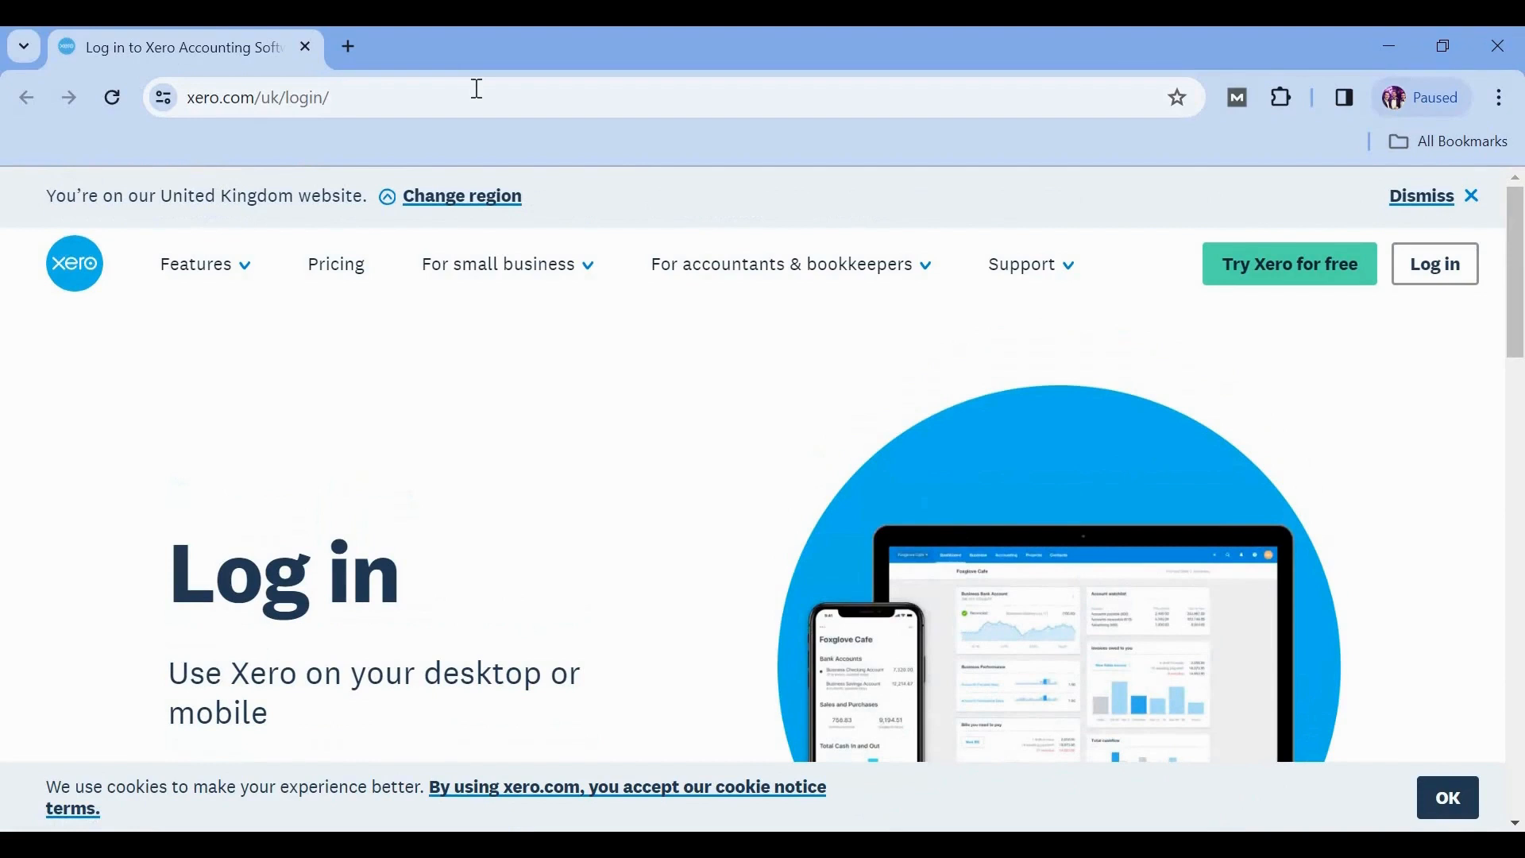
left_click(1438, 267)
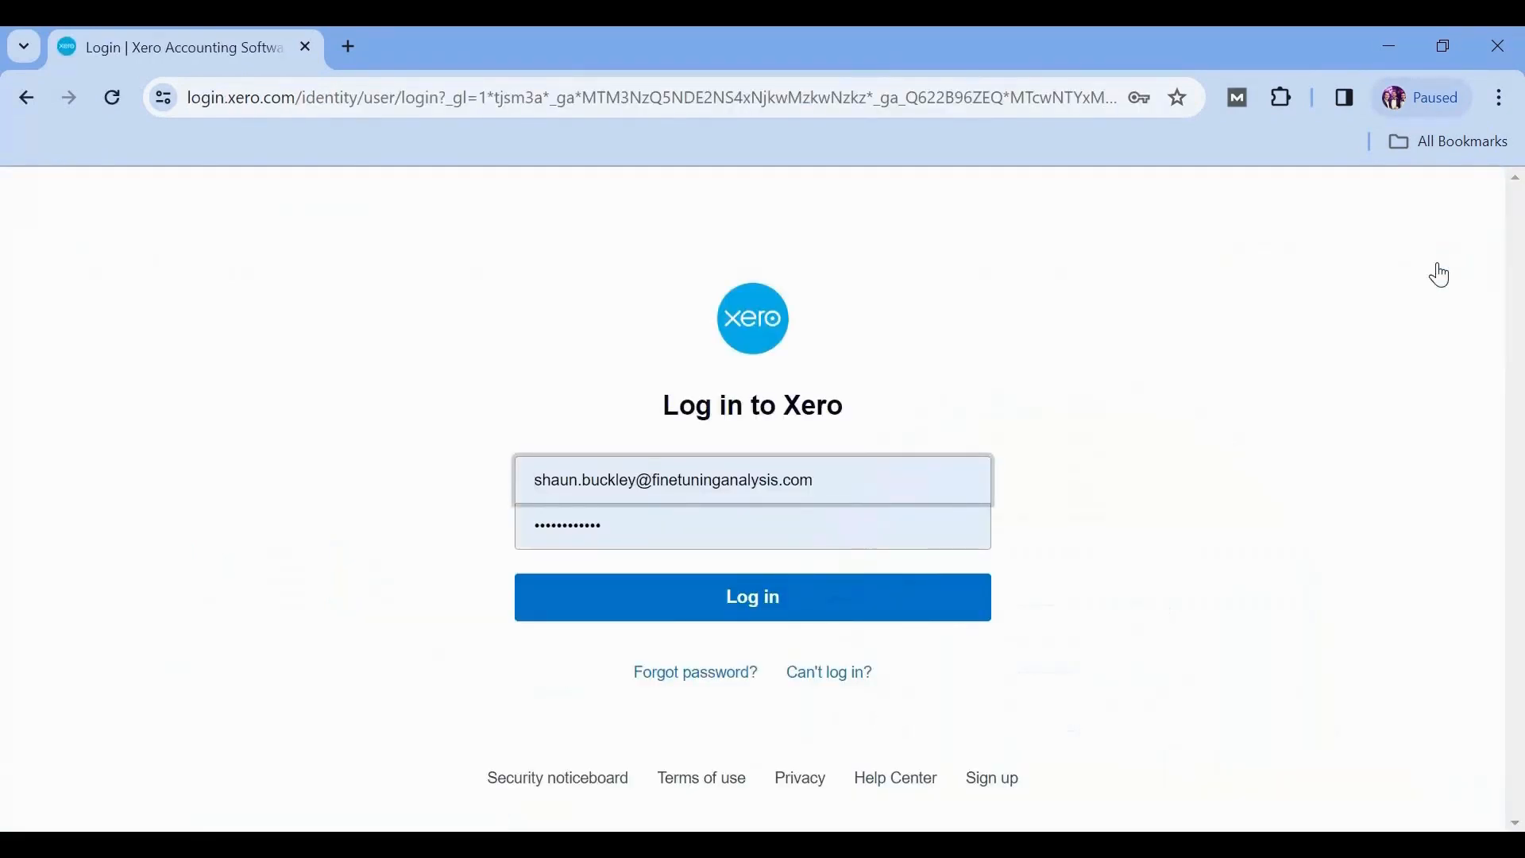
key("ctrl+a")
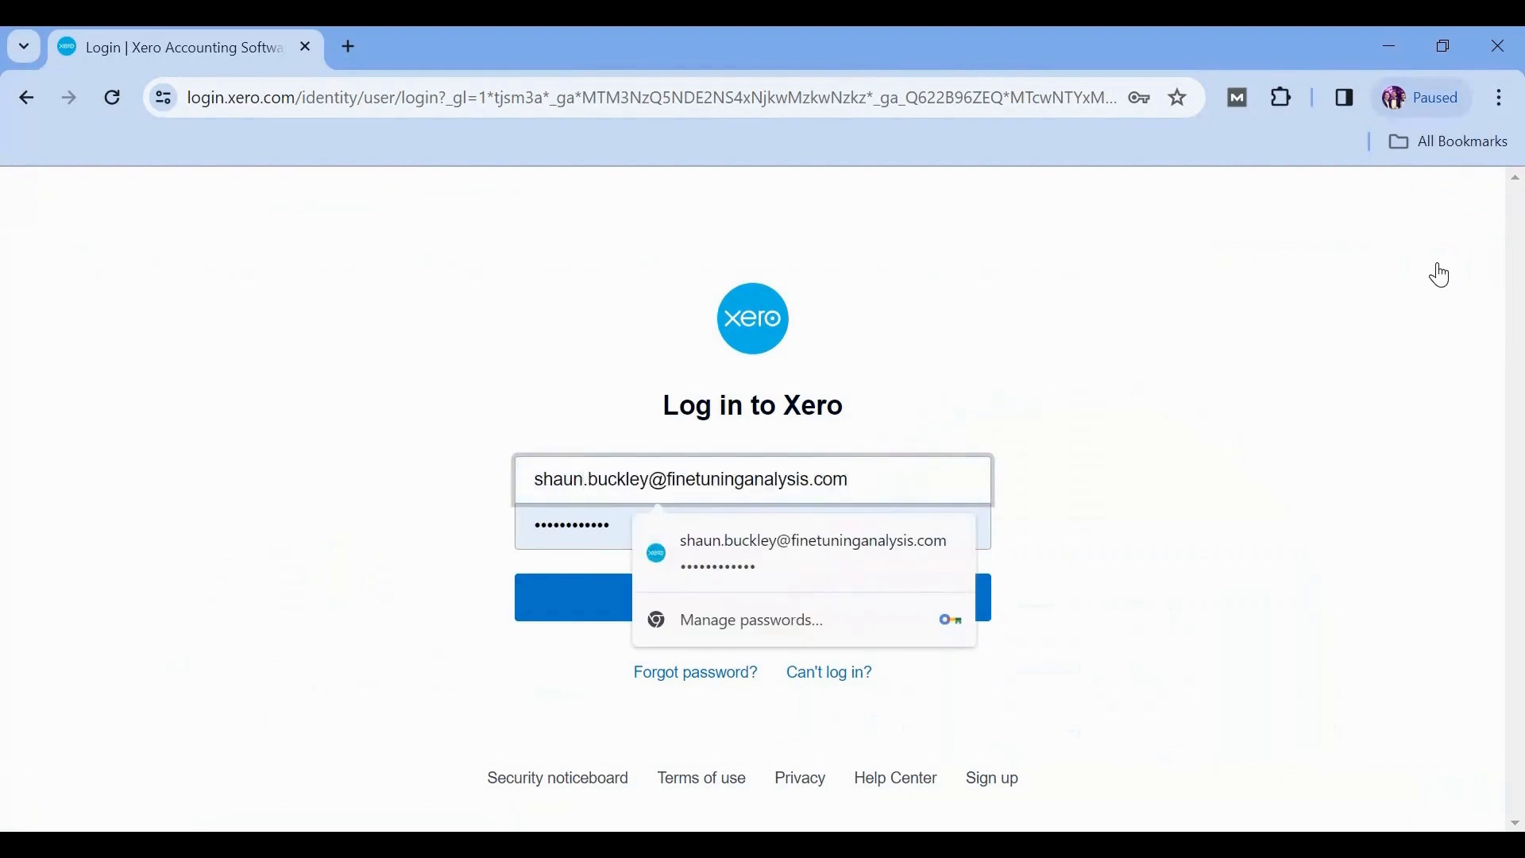
key("Tab")
key("BackSpace")
type("••••••••••••")
left_click(755, 596)
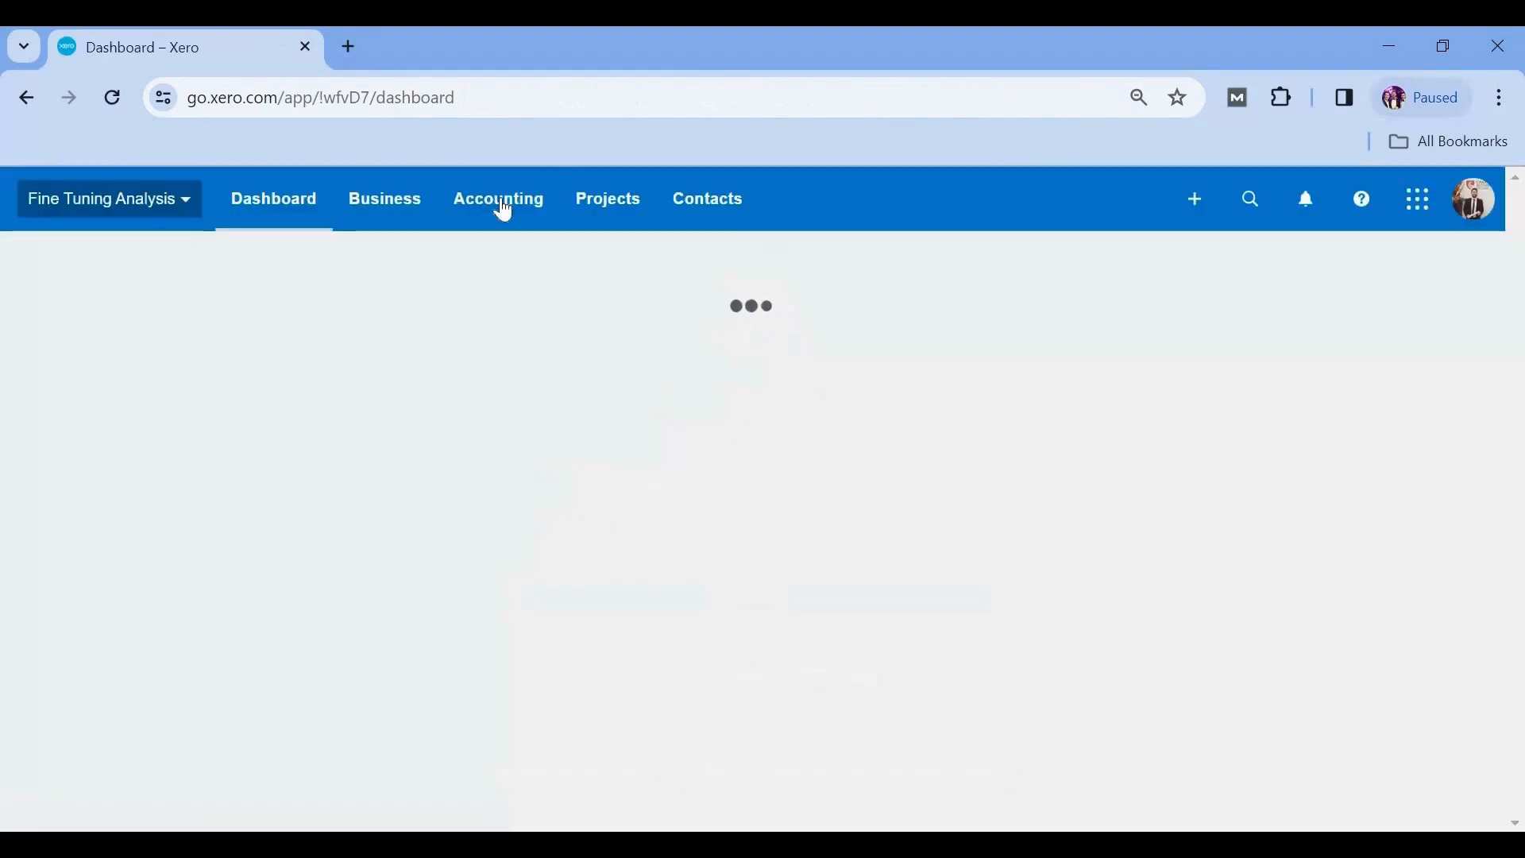
- Run the Account Transactions report for 485 - Subscriptions, 1 to 31 Jan 2024, filtered by contact, and open the Microsoft transaction
left_click(504, 208)
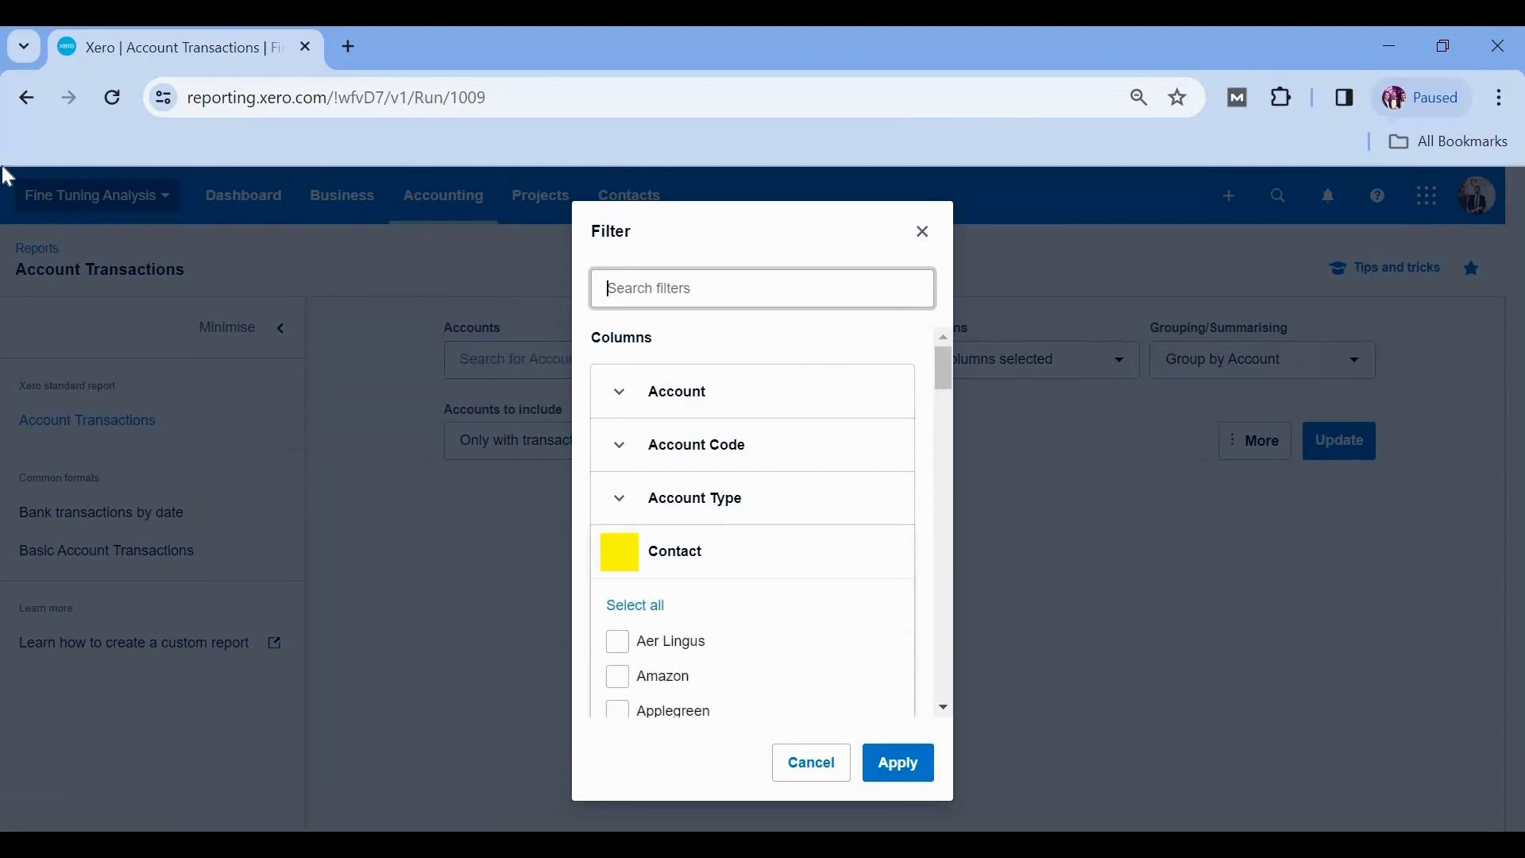
key("Return")
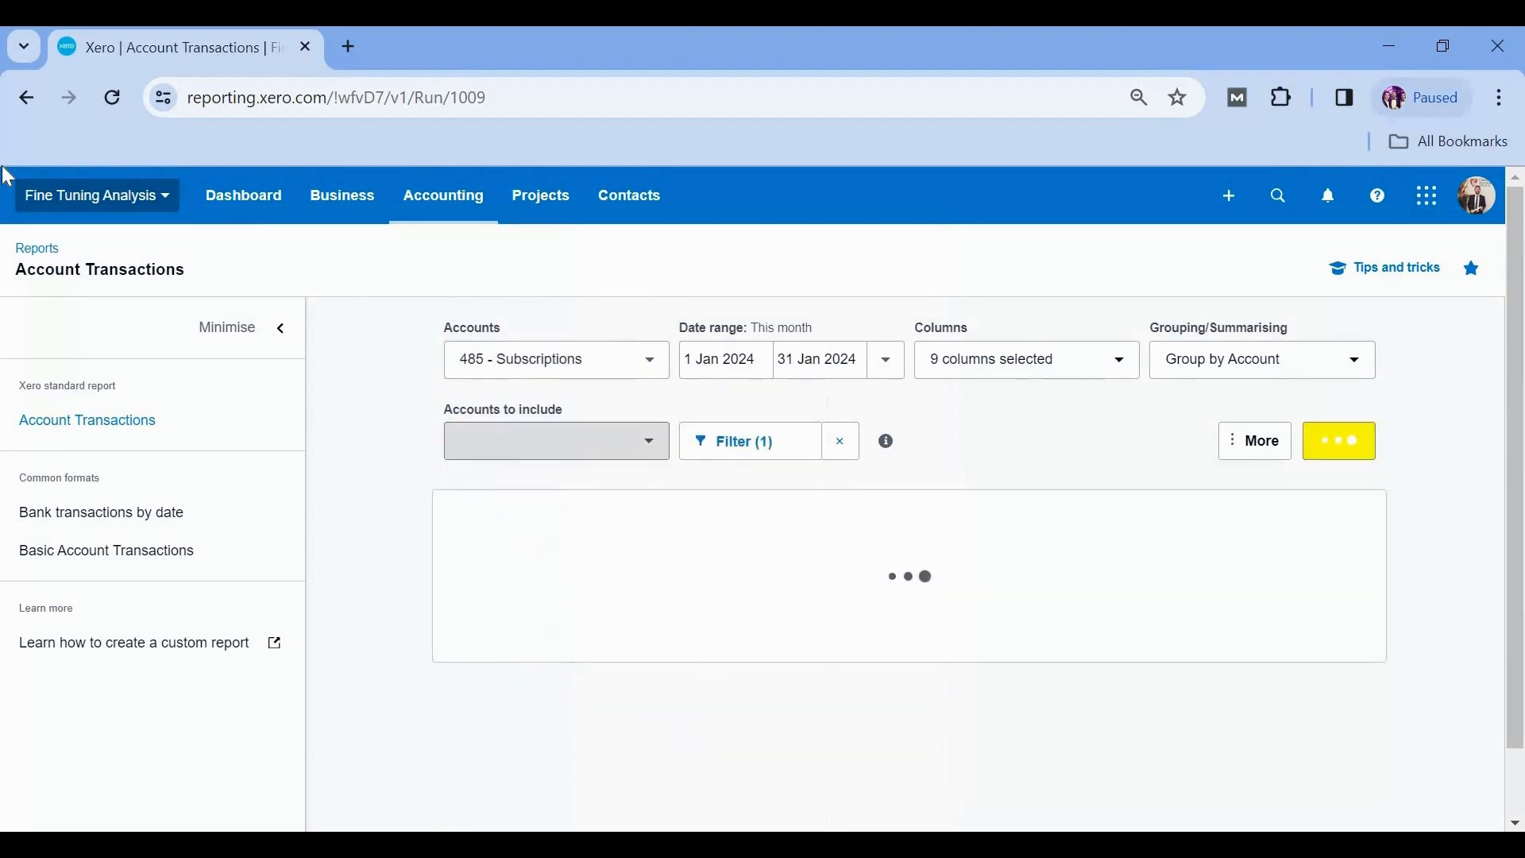
left_click(791, 761)
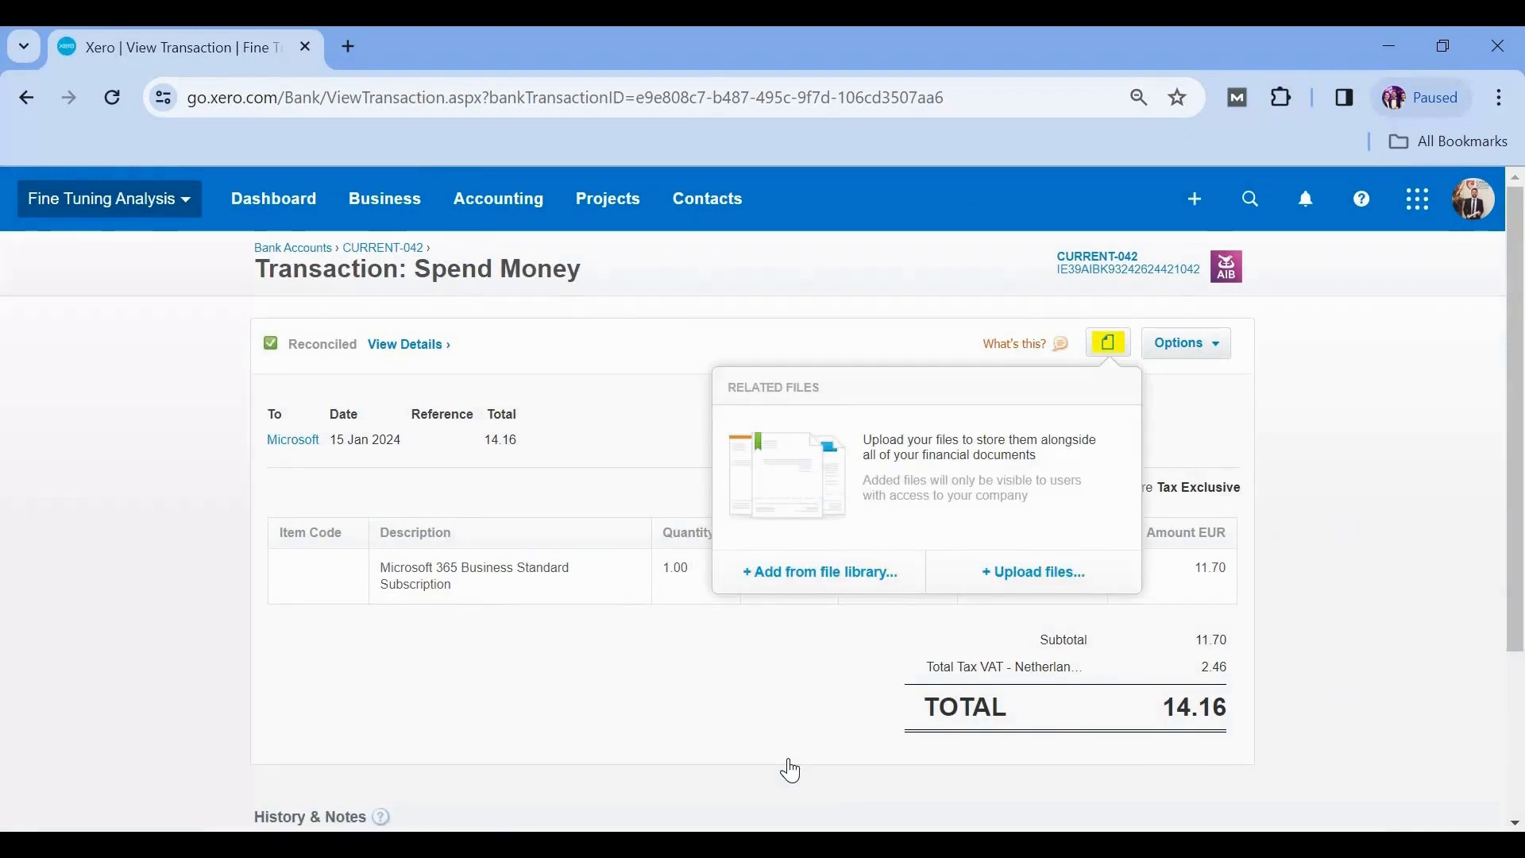
- Upload the Jan 24 Invoice file from the Supplier Invoices\Microsoft\365 folder to the transaction's related files
left_click(1034, 573)
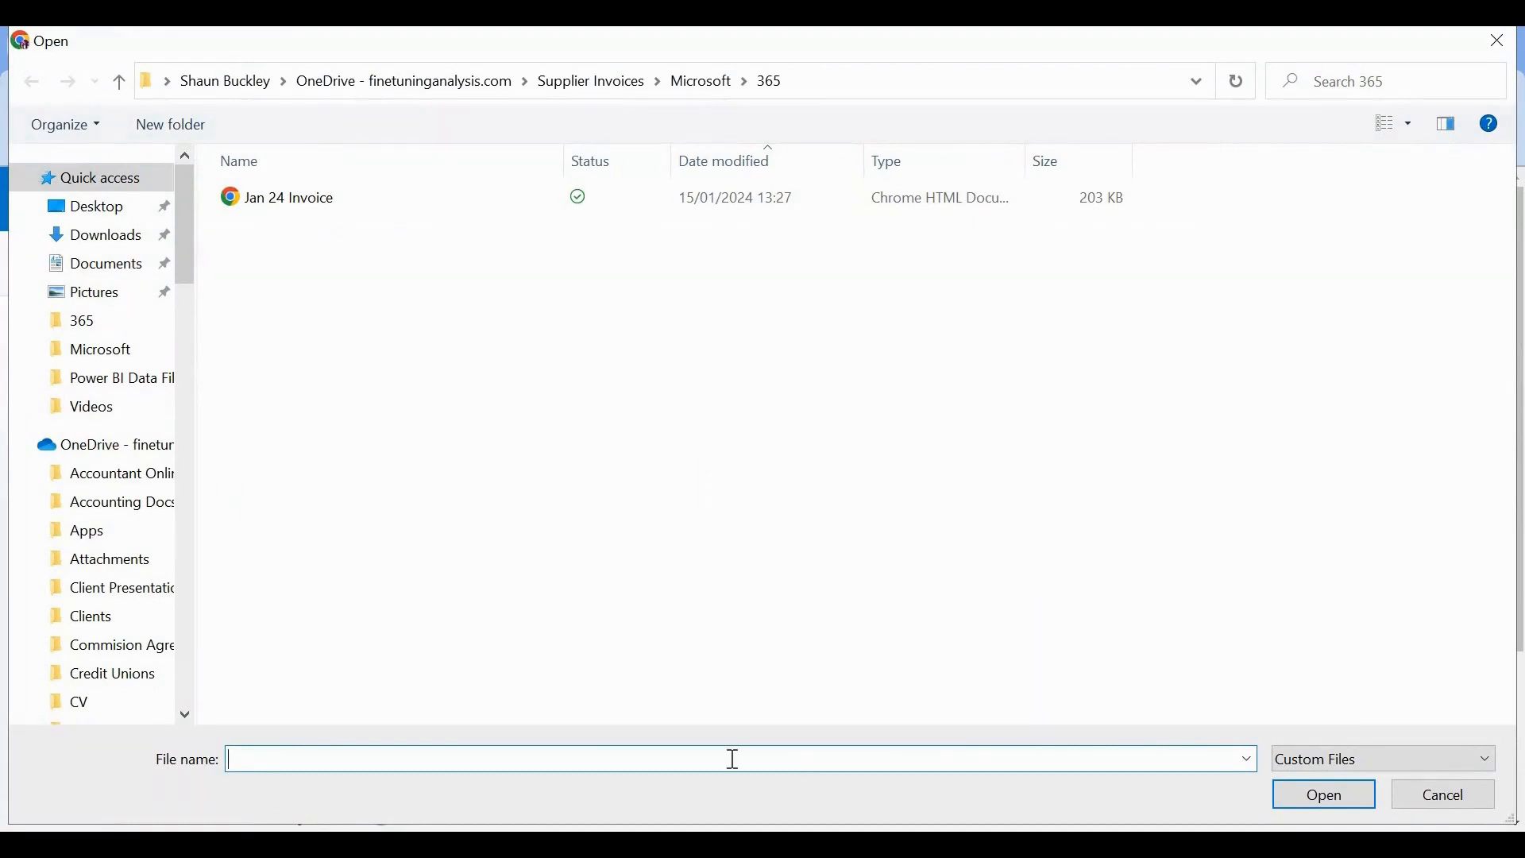
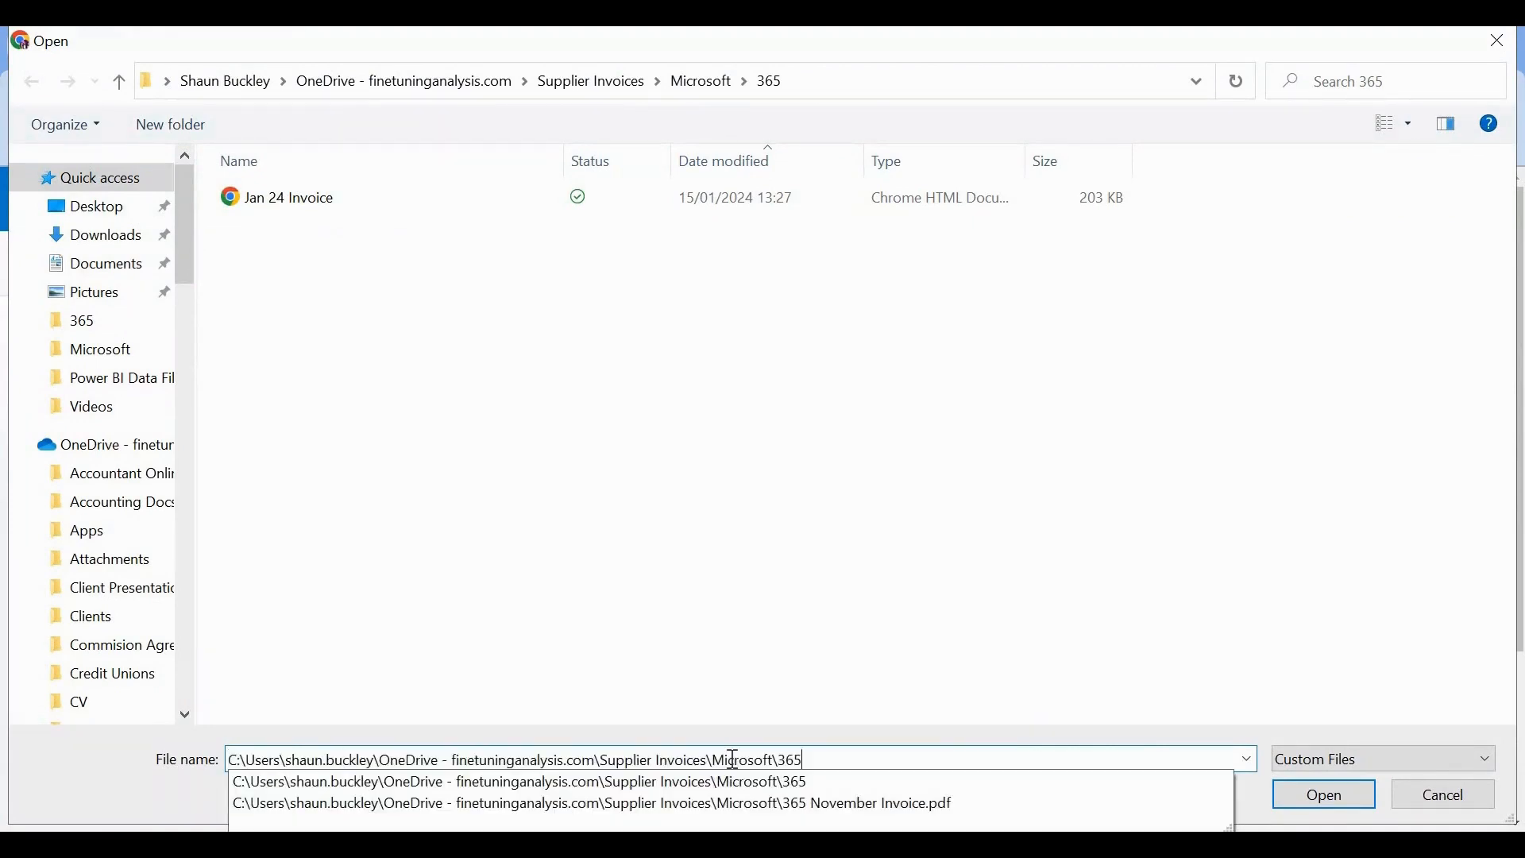
left_click(1324, 792)
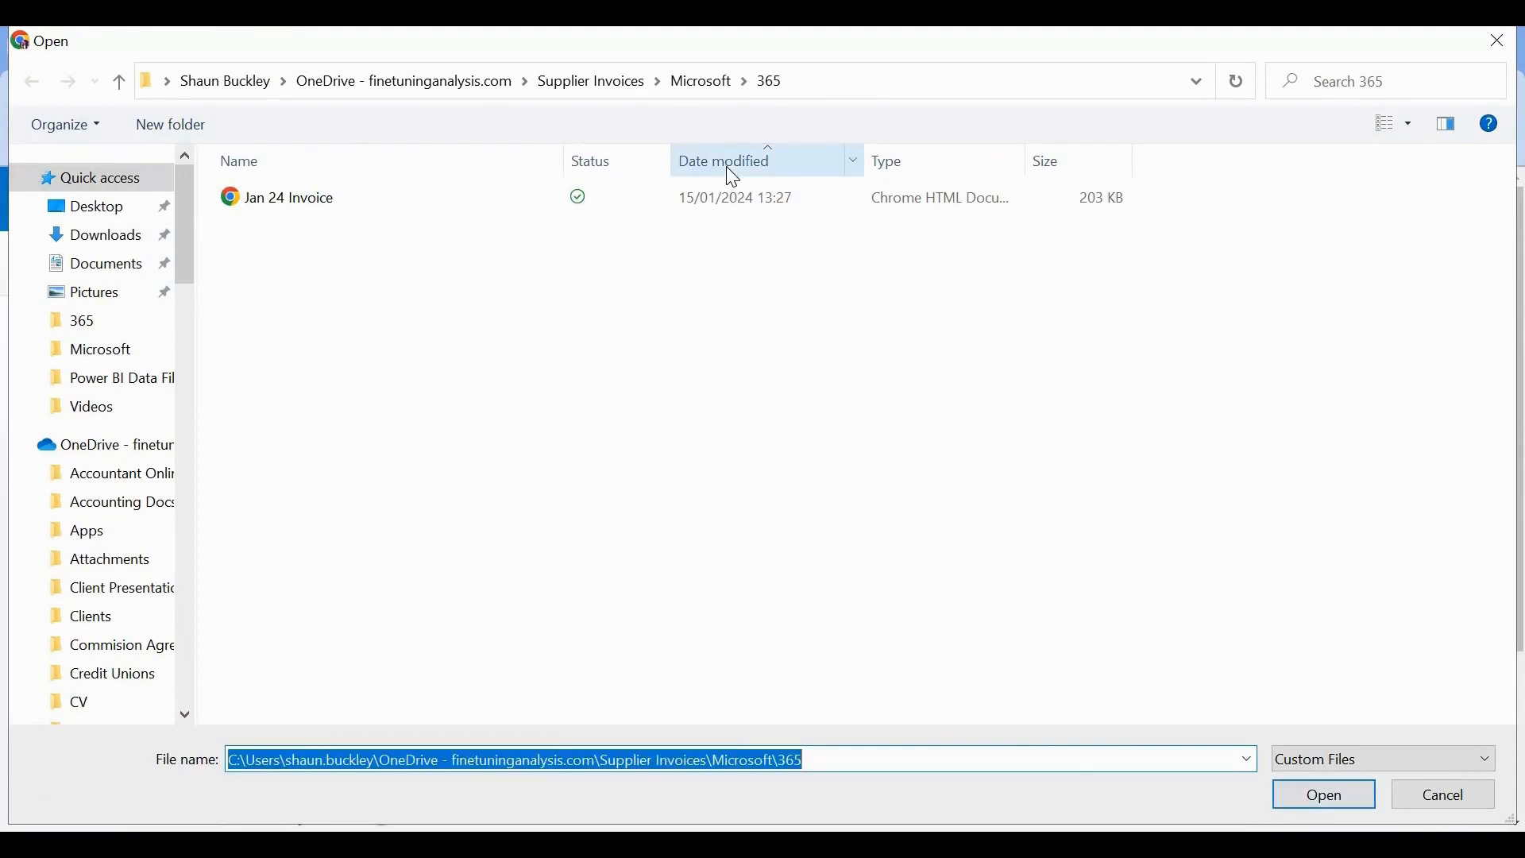
double_click(625, 202)
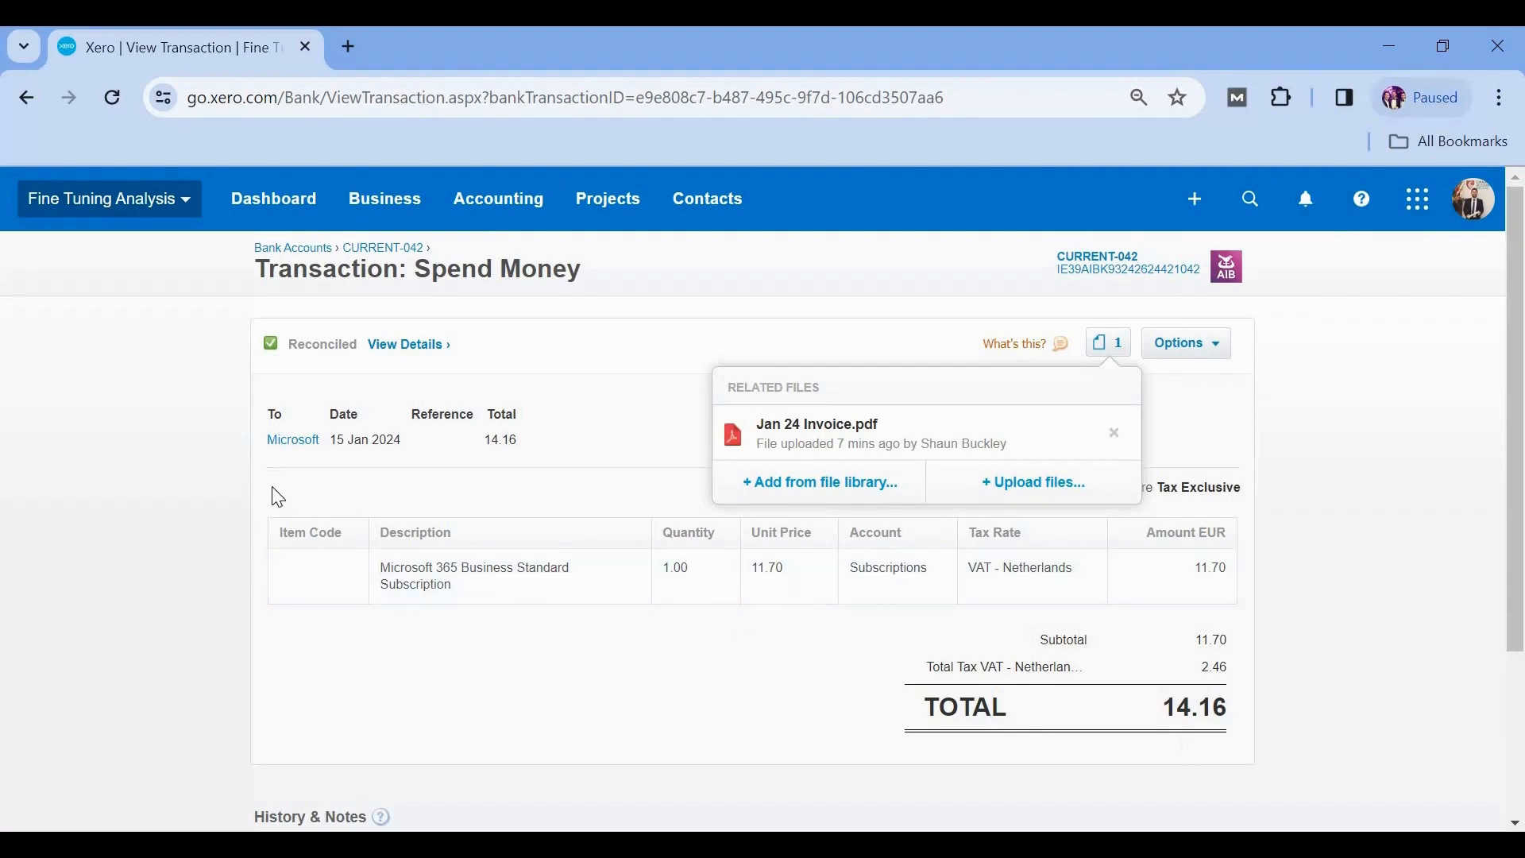
- Preview the attached Jan 24 Invoice.pdf, save a copy in The Station House folder and open the downloaded file
left_click(904, 436)
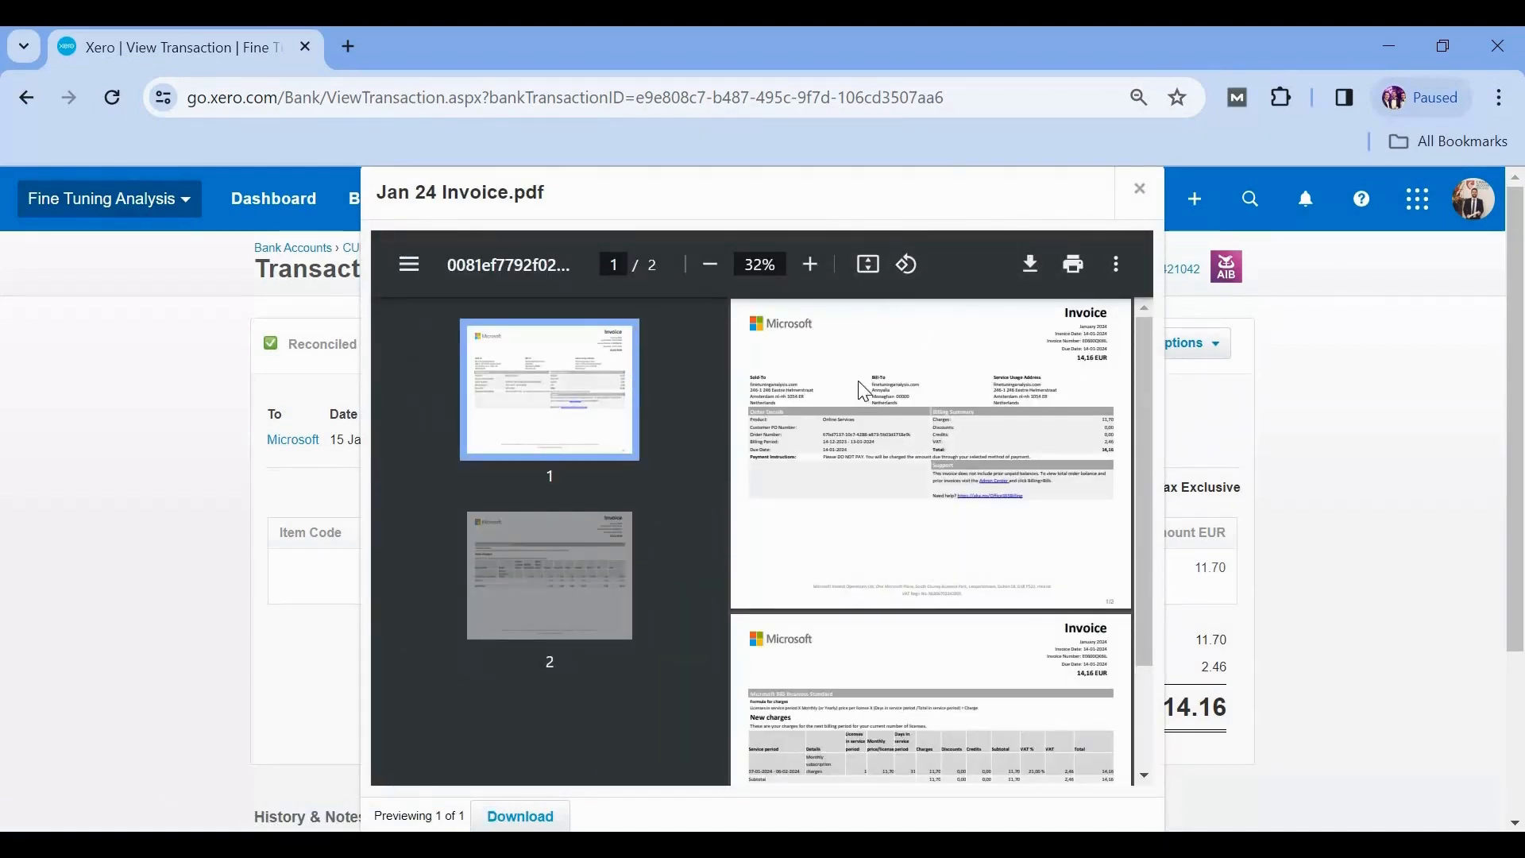
left_click(1031, 267)
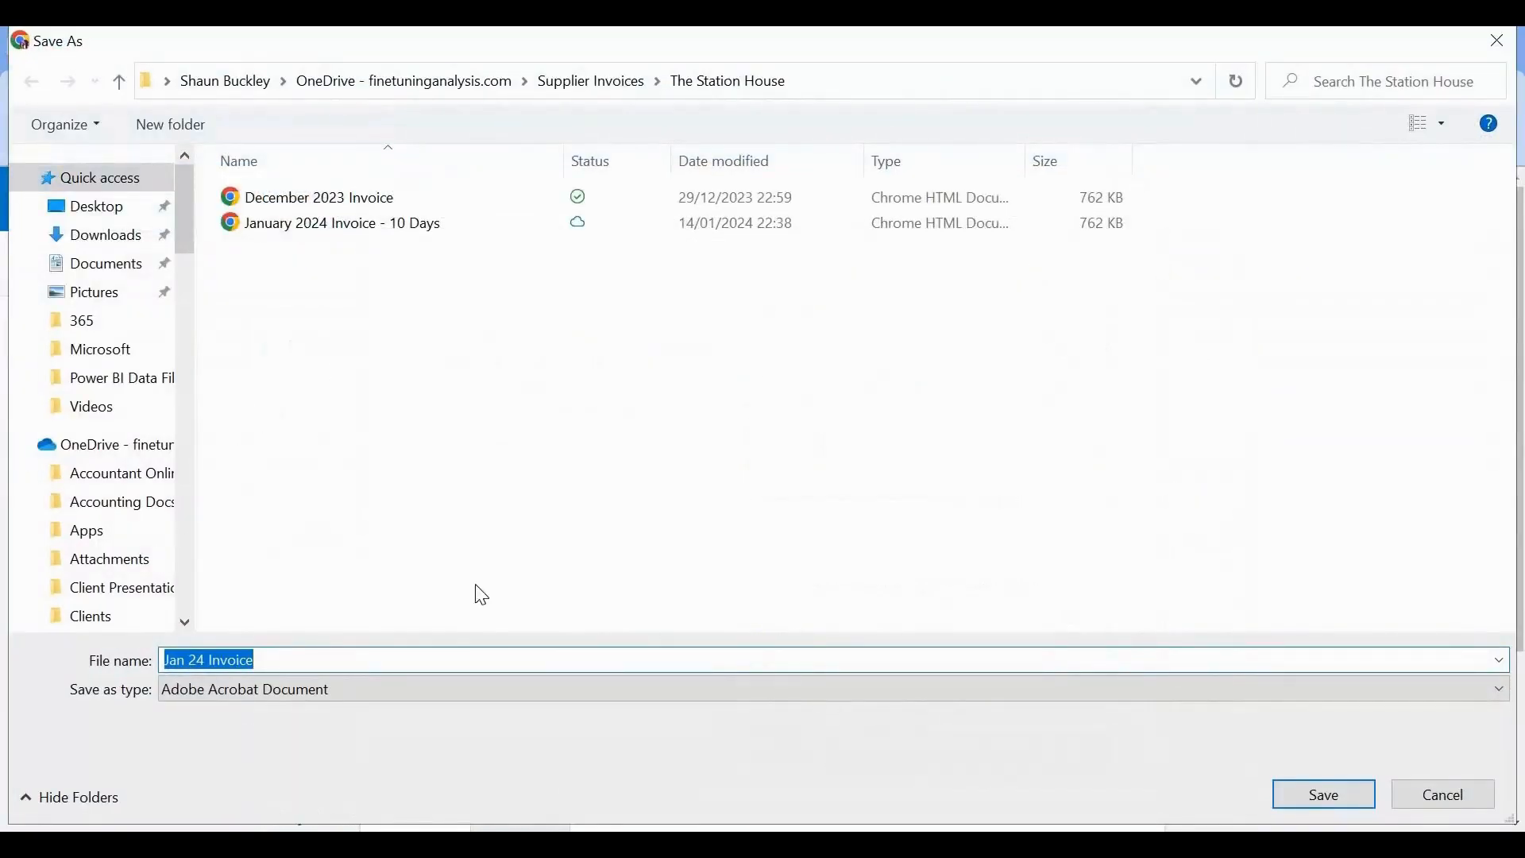
left_click(1343, 801)
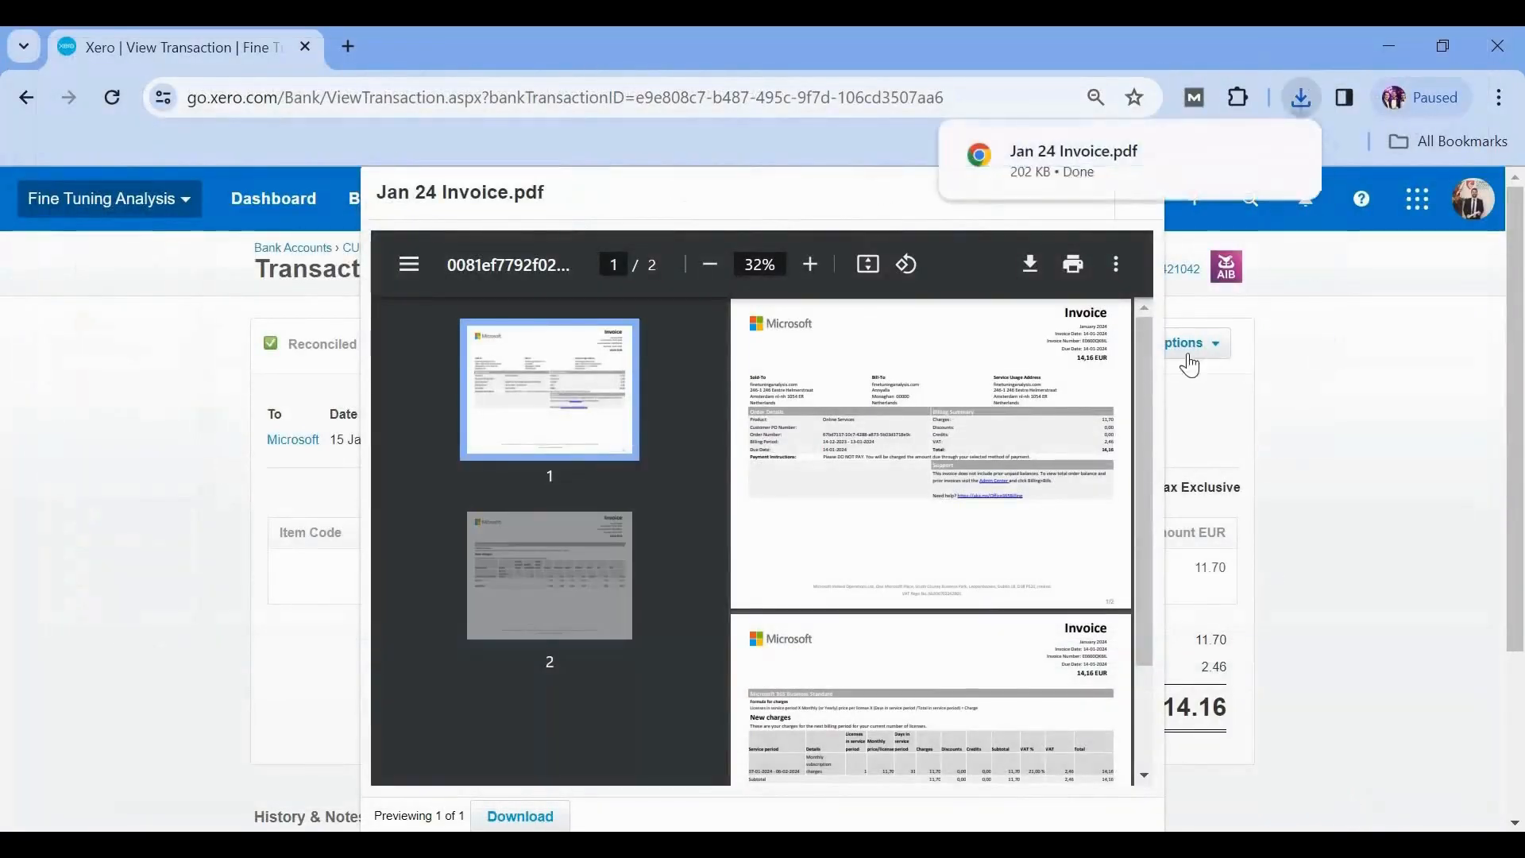
left_click(1089, 169)
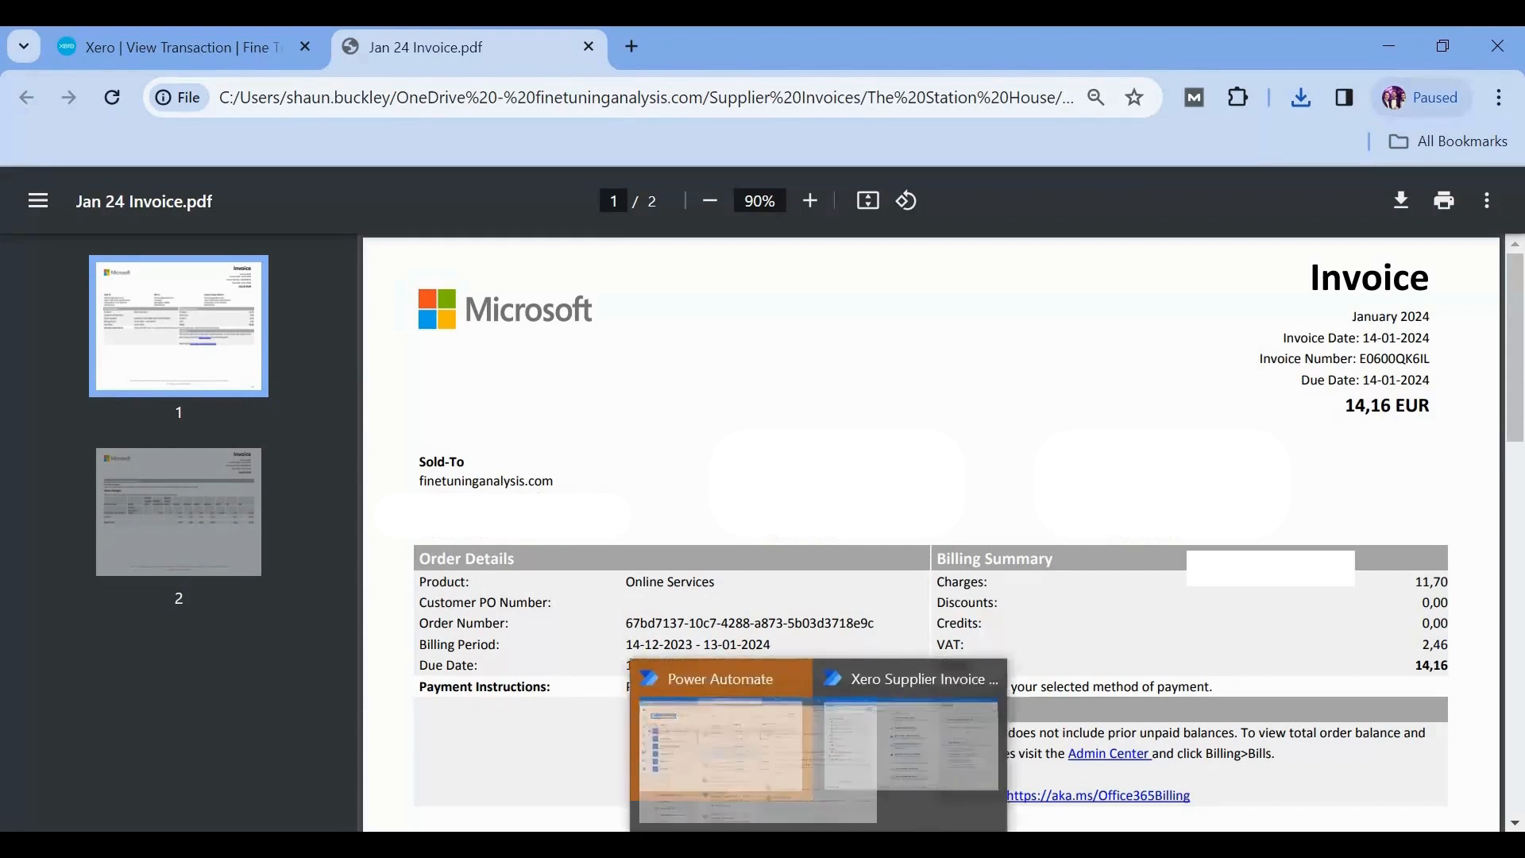
- Switch back to the Xero Supplier Invoice flow in Power Automate for desktop
left_click(961, 786)
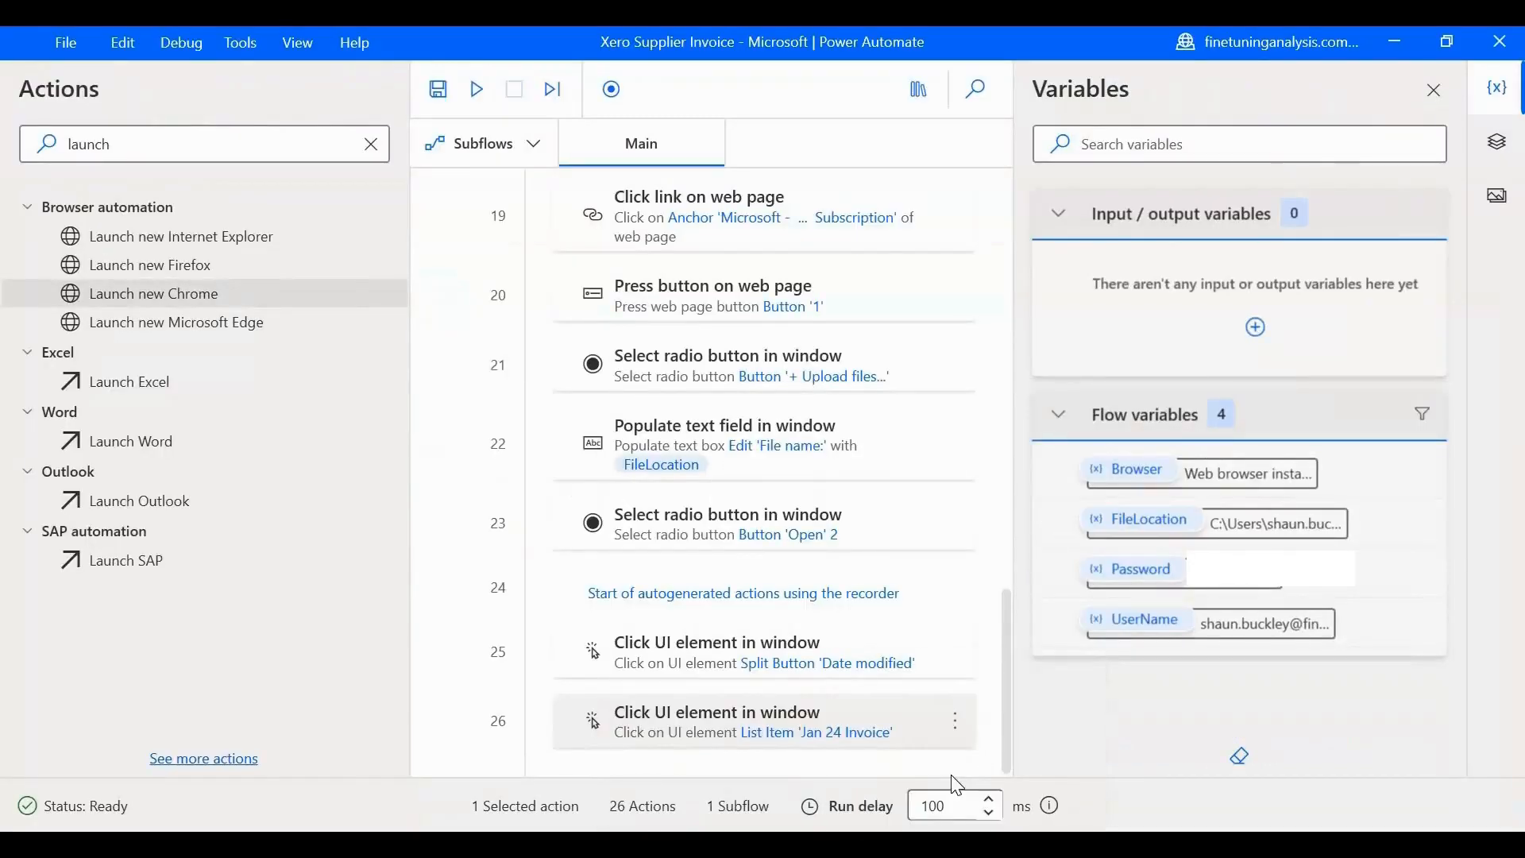